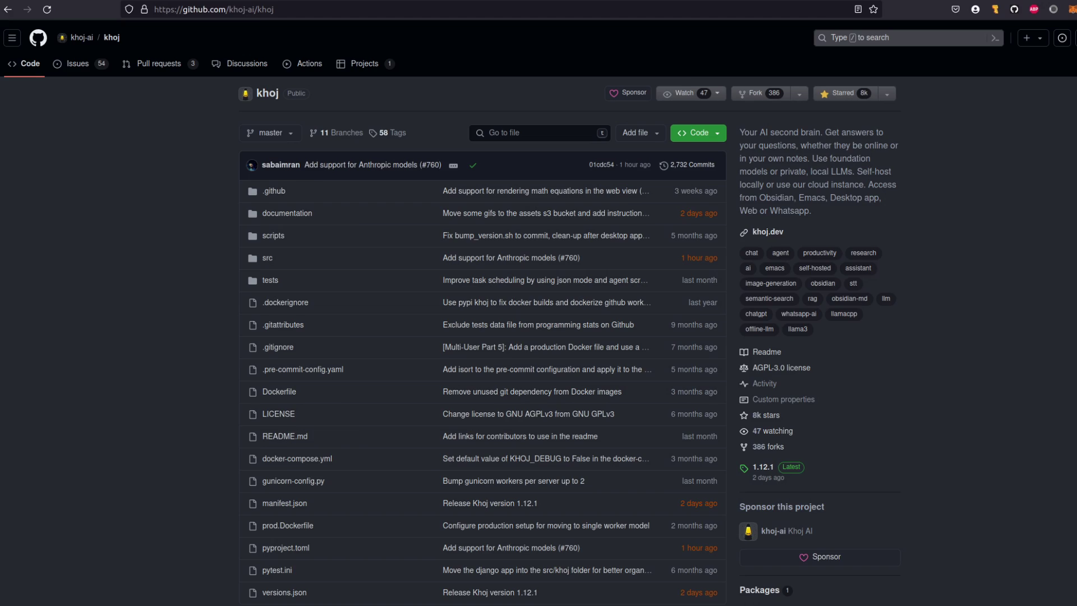
Scroll the khoj-ai/khoj GitHub page down past the file list to the README introduction.
{"action": "scroll", "coordinate": [538, 336], "scroll_direction": "down", "scroll_amount": 10}
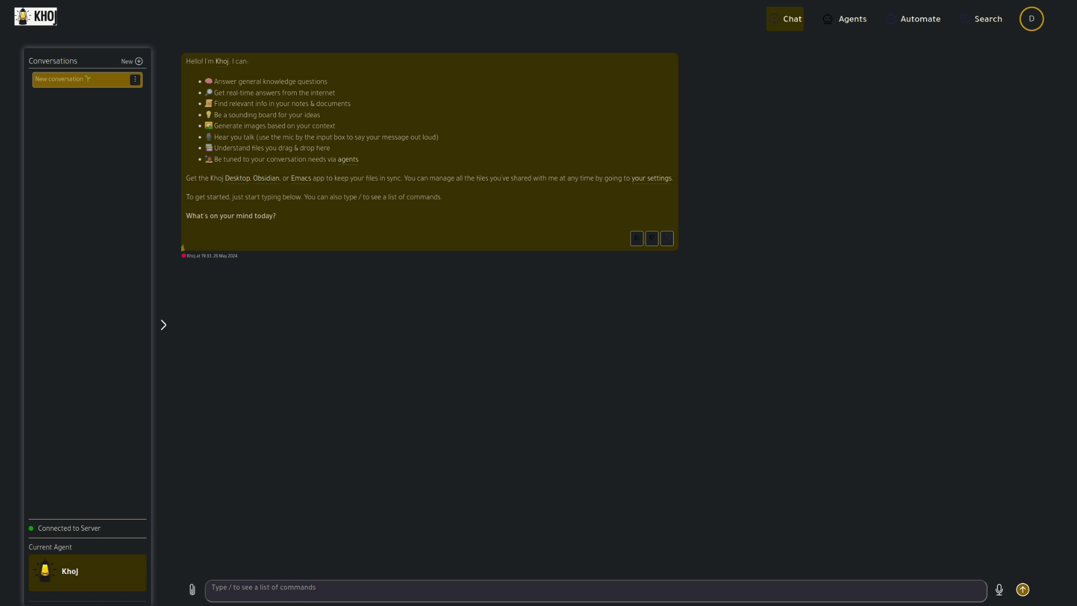
Ask Khoj 'What is the meaning of life?' and expand the answer's 2 references.
{"action": "left_click", "coordinate": [936, 598]}
{"action": "type", "text": "What is the meaning of life?"}
{"action": "key", "text": "Return"}
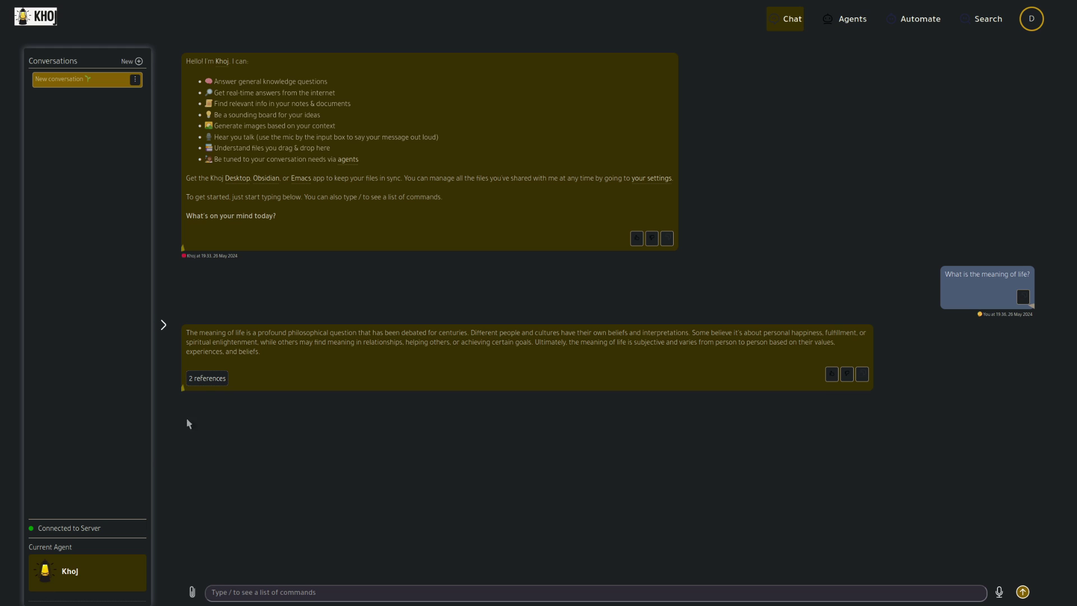
{"action": "left_click", "coordinate": [205, 380]}
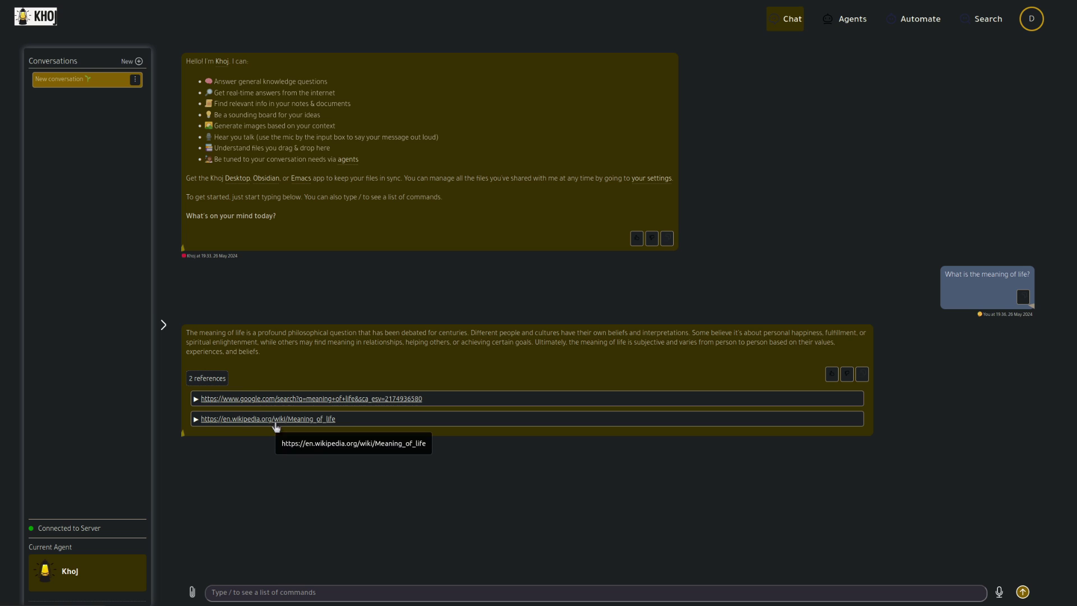
Send '/general How does consciousness work in humans?' to Khoj.
{"action": "left_click", "coordinate": [567, 593]}
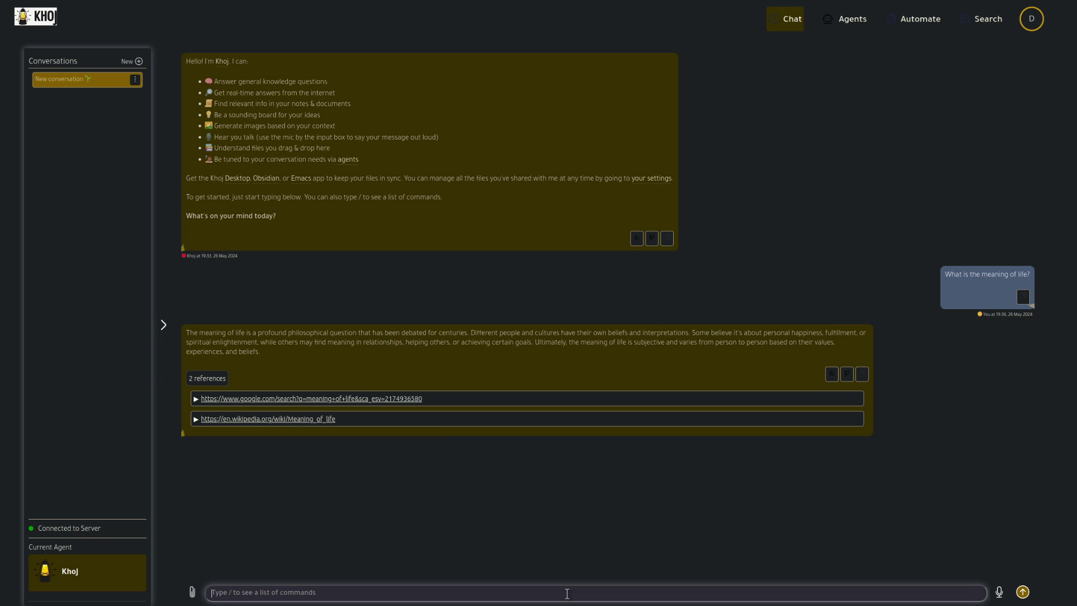
{"action": "type", "text": "/"}
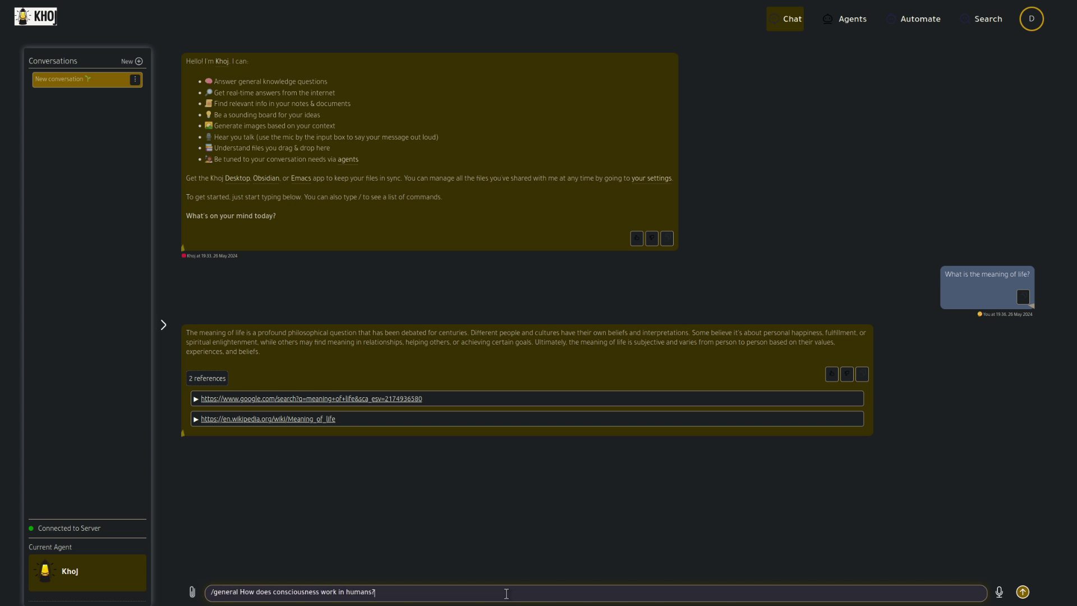
{"action": "key", "text": "Return"}
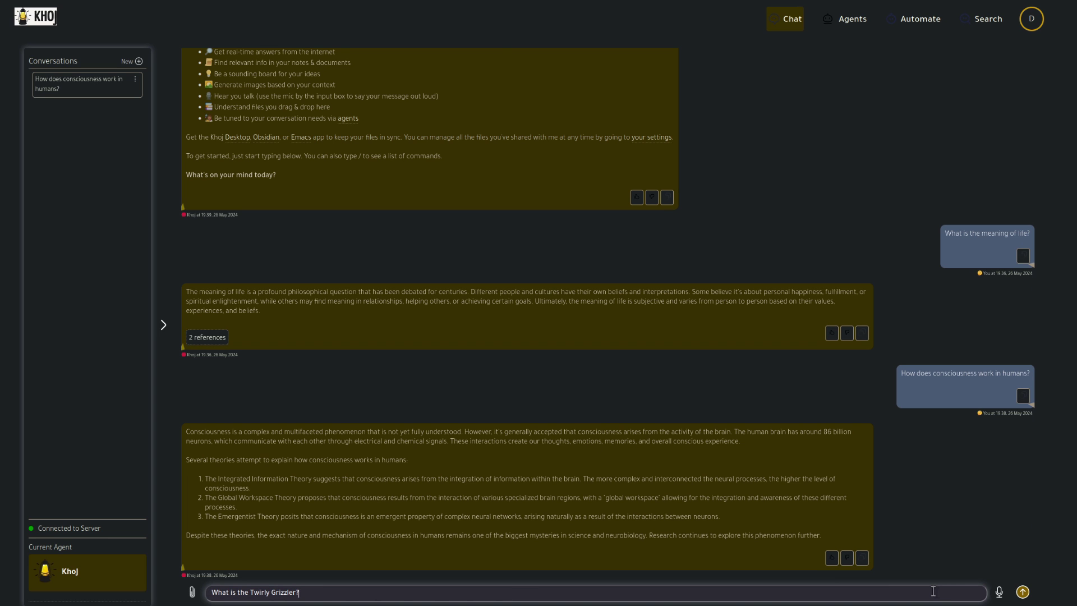
Send 'What is the Twirly Grizzler?' and get Khoj's reply that it has no information.
{"action": "key", "text": "Return"}
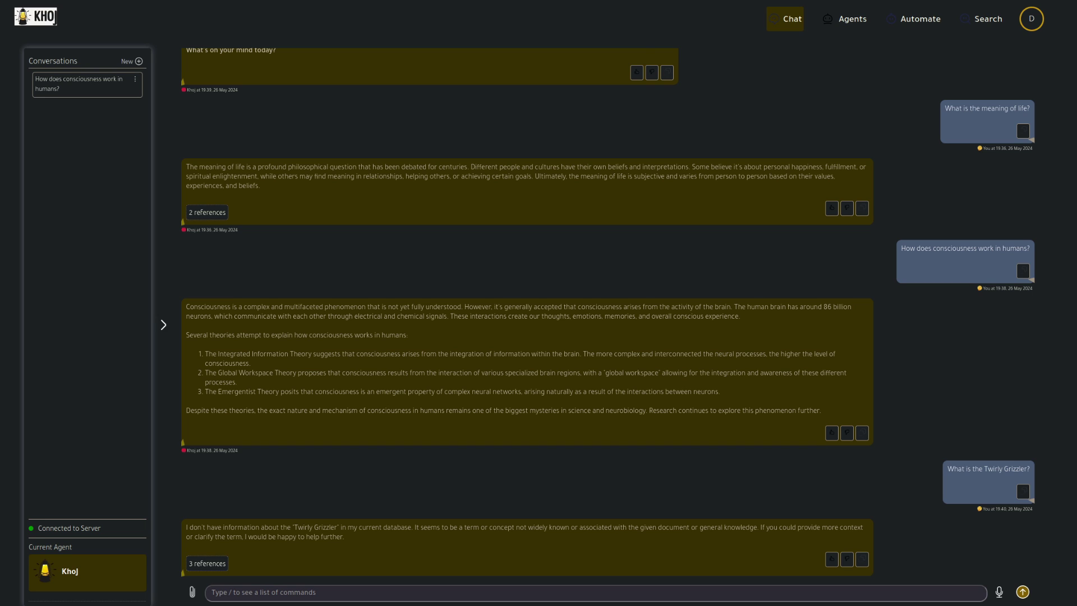
Switch to the Text Editor window showing grizzler.txt.
{"action": "key", "text": "alt+Tab"}
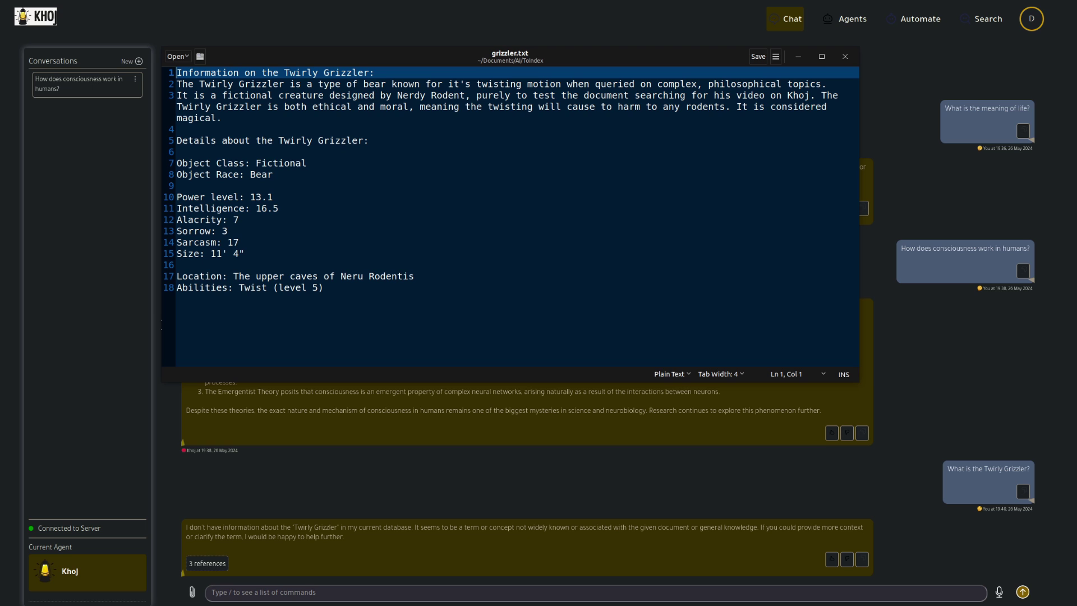
Close gedit, drag grizzler.txt from the ToIndex folder onto the Khoj chat, and minimize the folder.
{"action": "key", "text": "ctrl+q"}
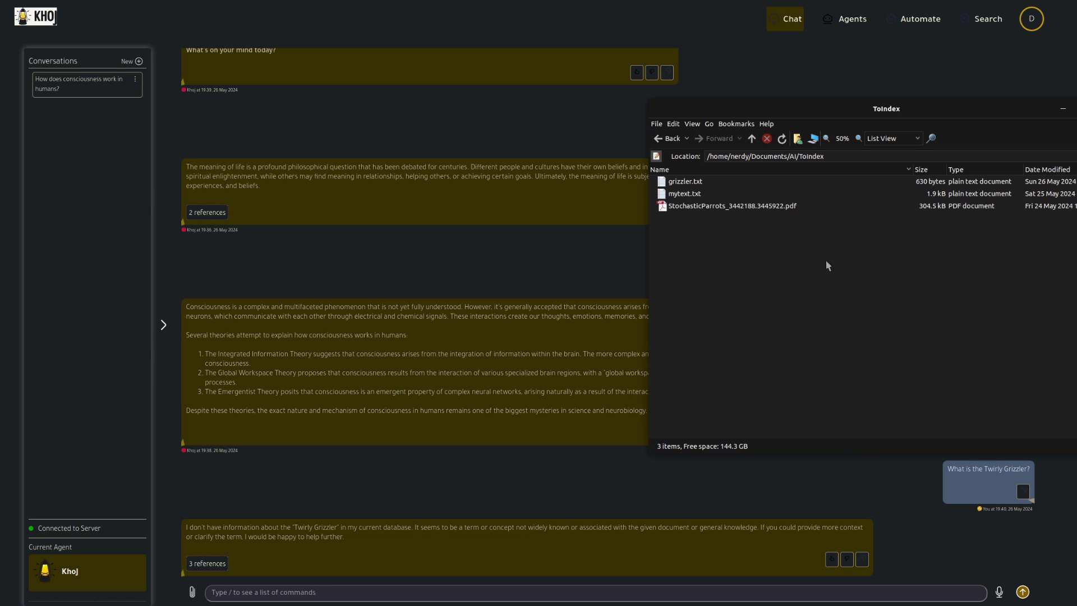
{"action": "left_click", "coordinate": [681, 187]}
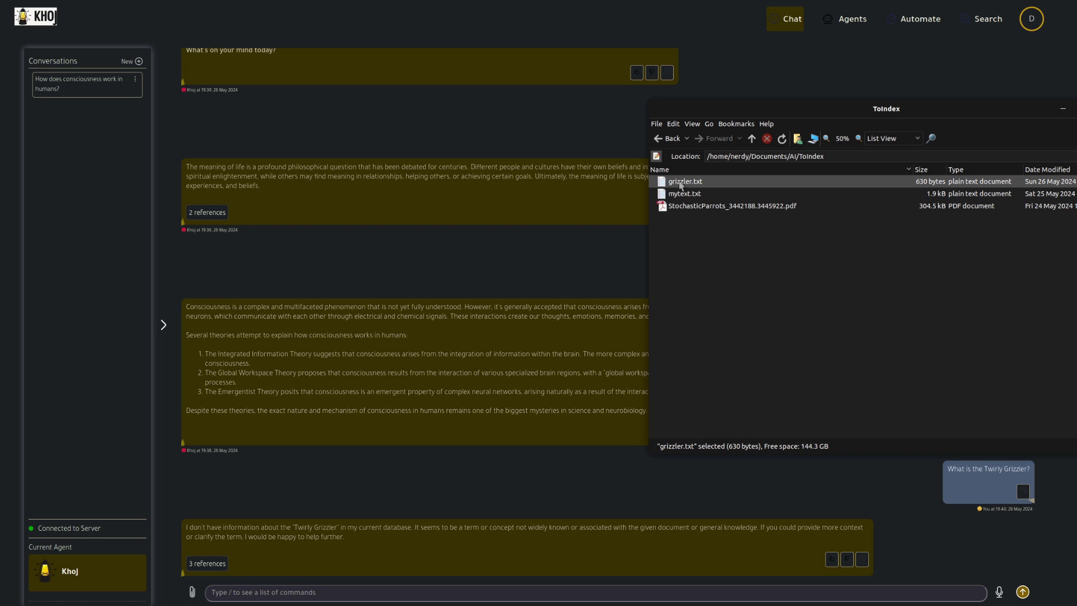
{"action": "left_click_drag", "start_coordinate": [680, 185], "coordinate": [428, 185]}
{"action": "left_click", "coordinate": [1062, 108]}
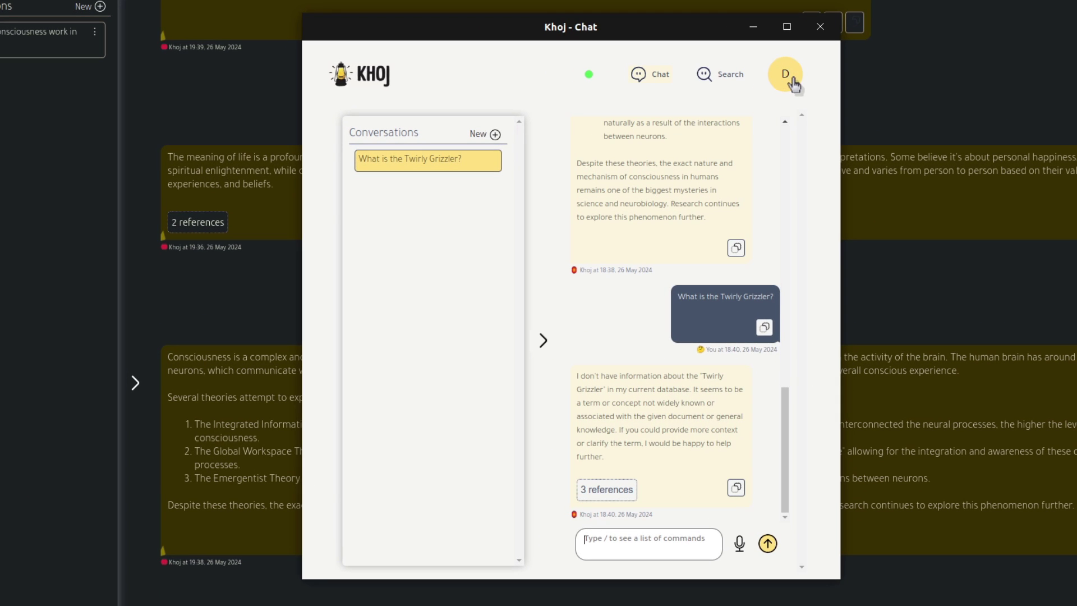
Open Khoj Desktop settings from the D avatar, cancel adding a file, and save the settings.
{"action": "left_click", "coordinate": [622, 111]}
{"action": "left_click", "coordinate": [762, 133]}
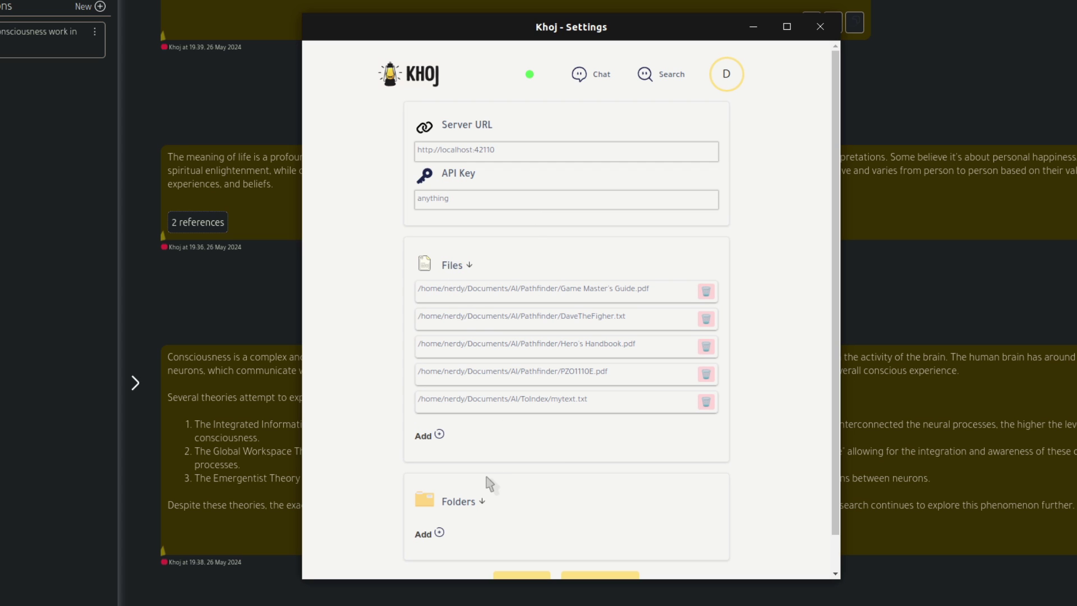
{"action": "left_click", "coordinate": [426, 443]}
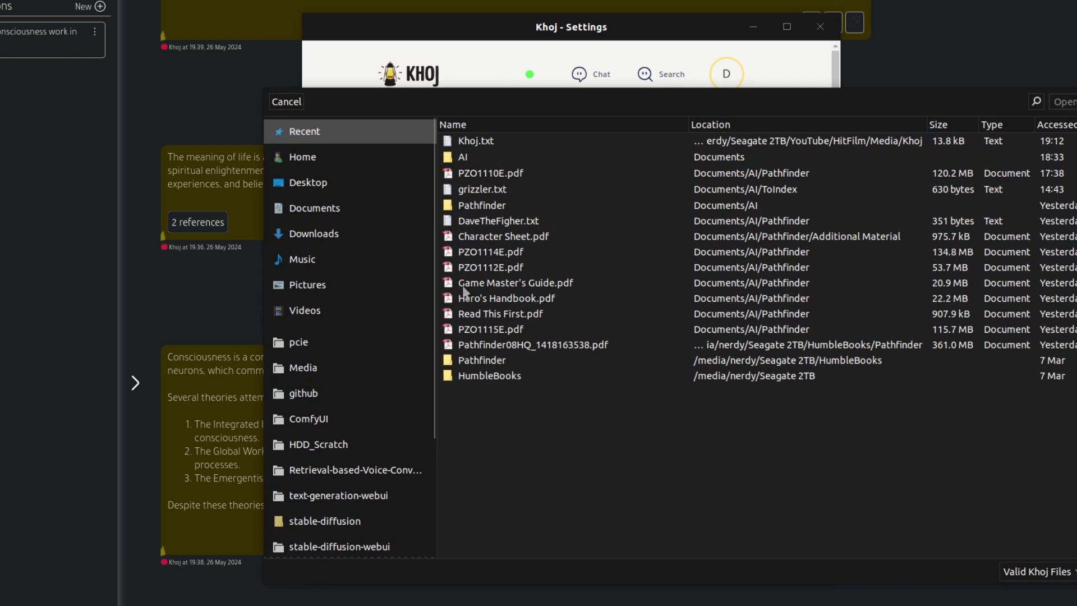
{"action": "left_click", "coordinate": [287, 101]}
{"action": "scroll", "coordinate": [510, 515], "scroll_direction": "down", "scroll_amount": 1}
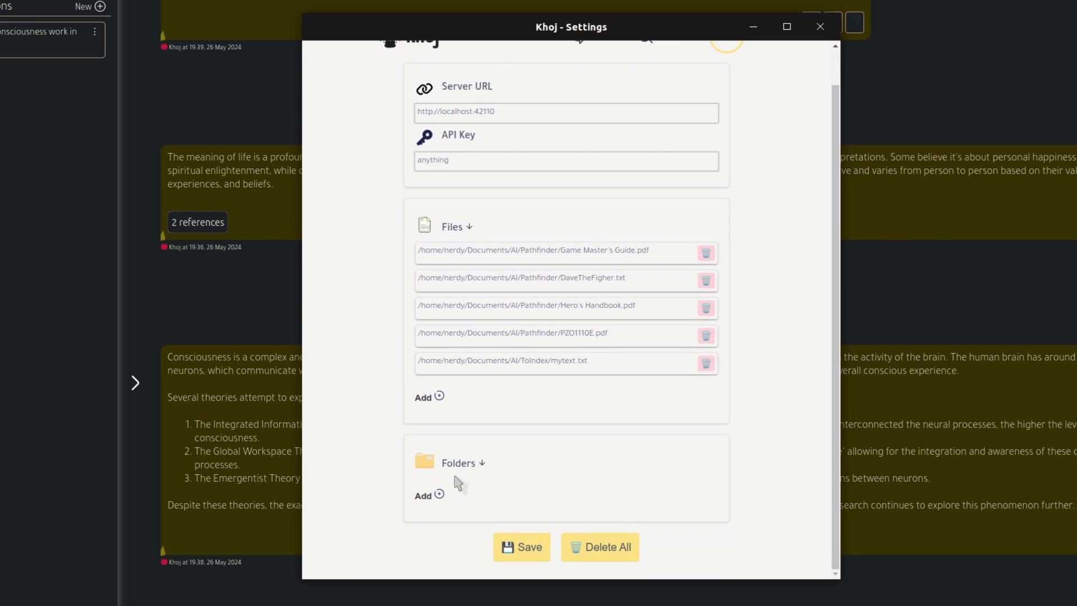
{"action": "left_click", "coordinate": [537, 552]}
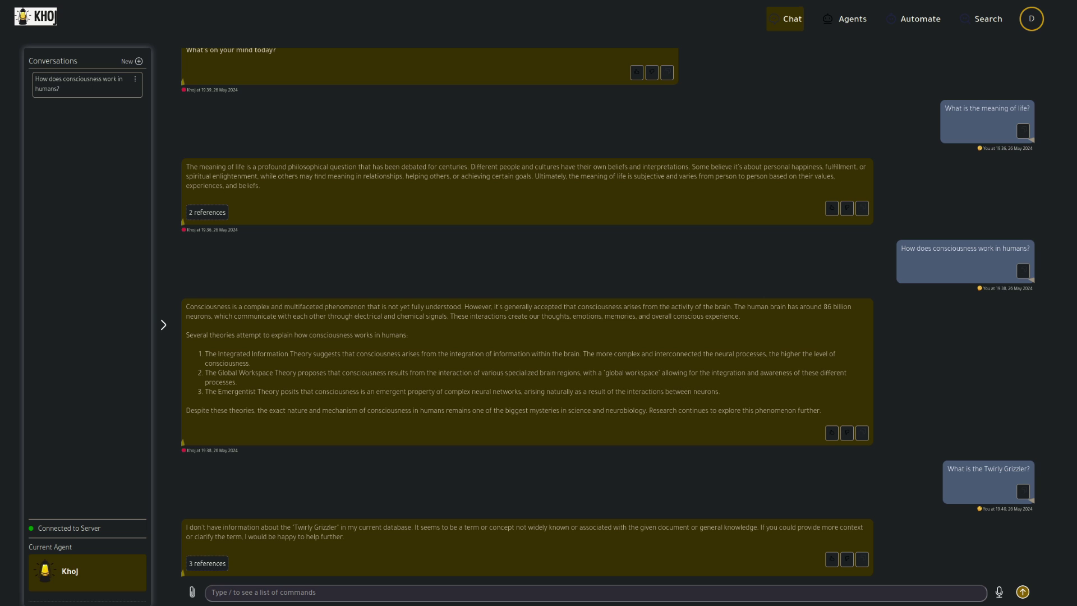
{"action": "left_click", "coordinate": [1030, 18]}
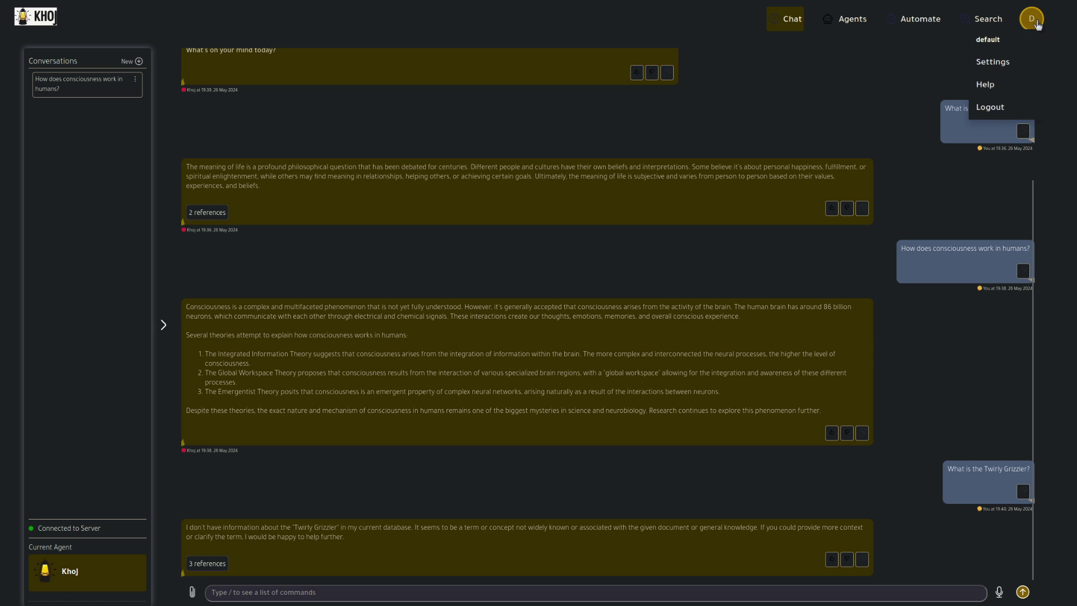
{"action": "left_click", "coordinate": [1005, 63]}
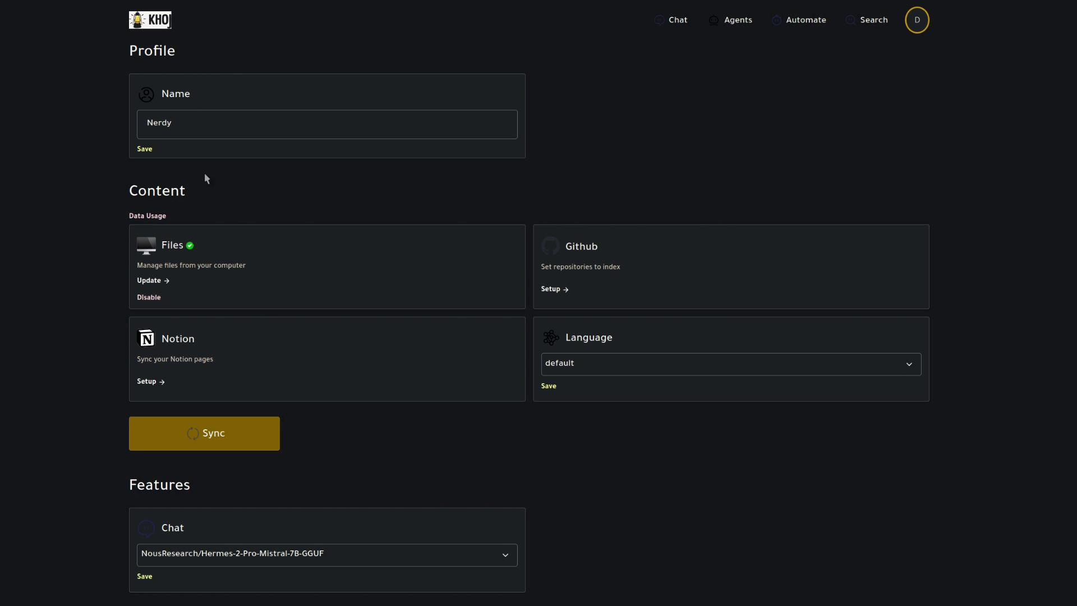
{"action": "left_click", "coordinate": [147, 280]}
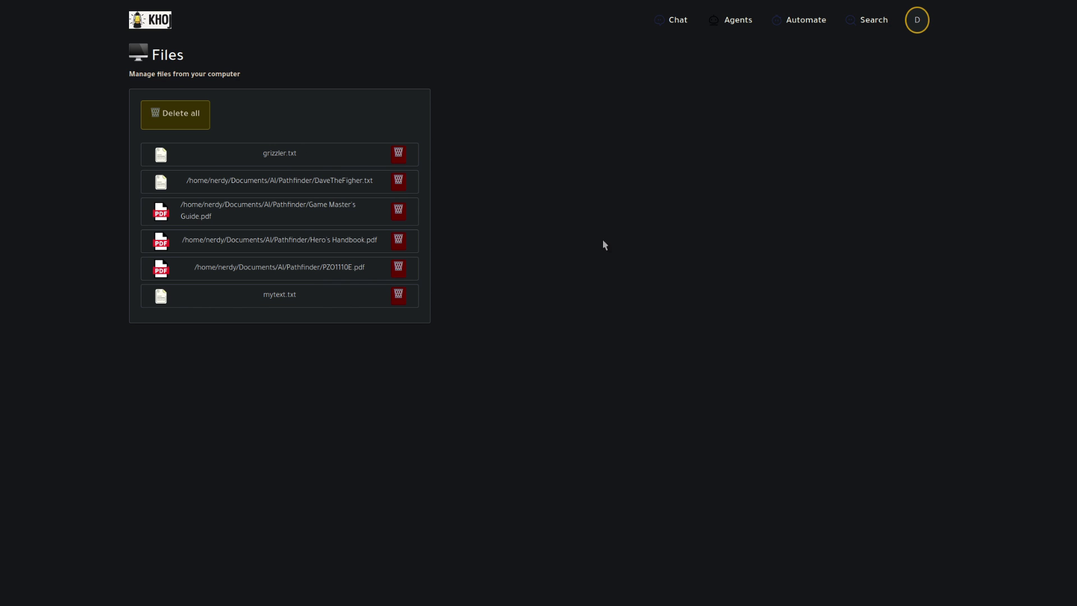
Back in the chat, ask Khoj 'What is the Twirly Grizzler?' again.
{"action": "left_click", "coordinate": [676, 24]}
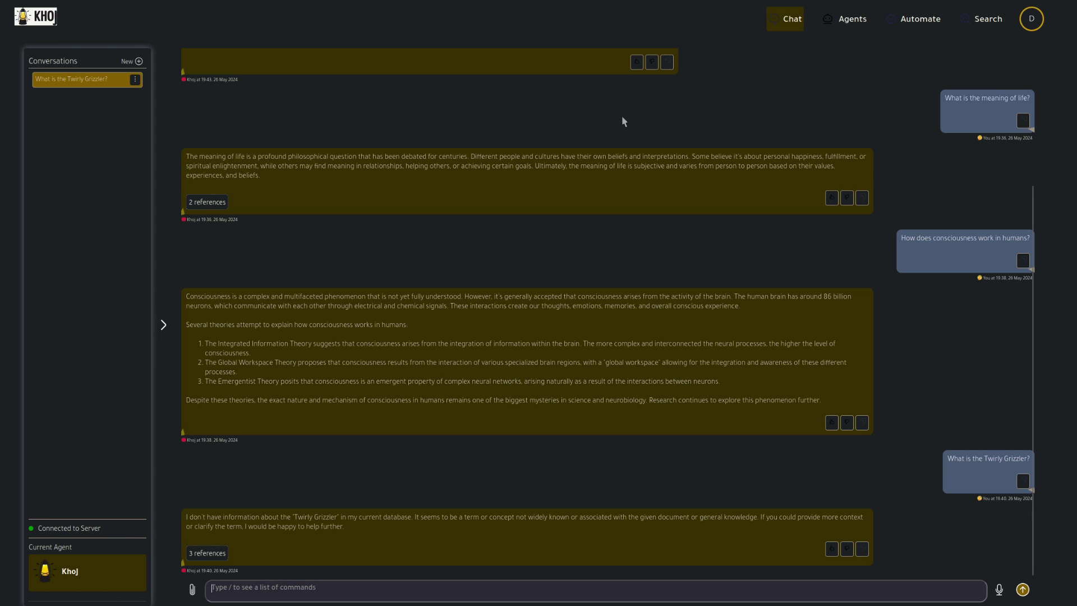
{"action": "left_click", "coordinate": [337, 589]}
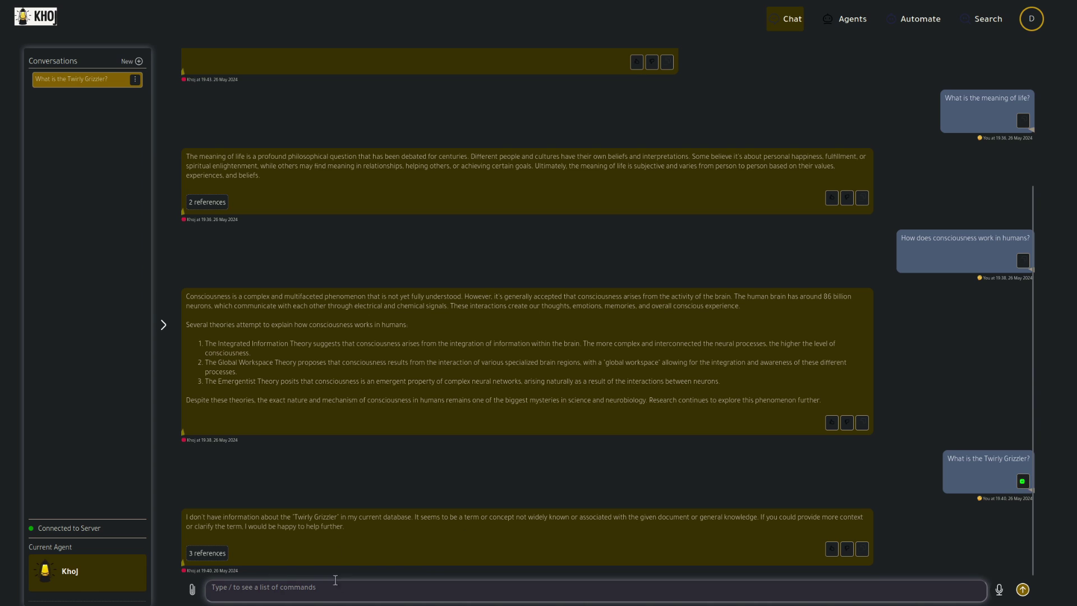
{"action": "type", "text": "What is the Twirly Grizzler?"}
{"action": "key", "text": "Return"}
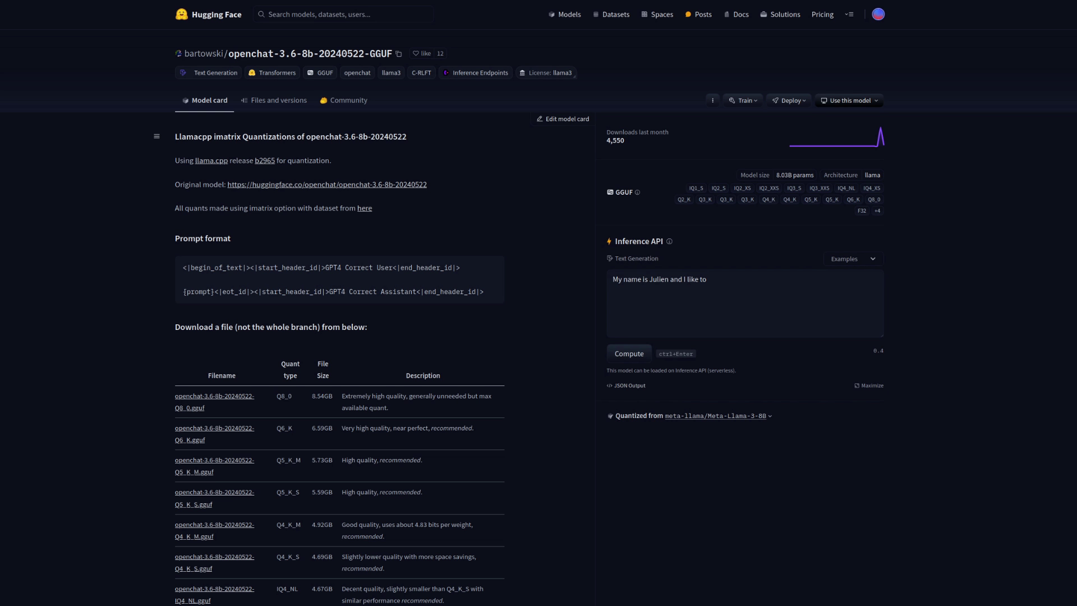
Check the openchat-3.6-8b-20240522-GGUF quantized files, then return to the GGUF models list.
{"action": "left_click", "coordinate": [281, 106]}
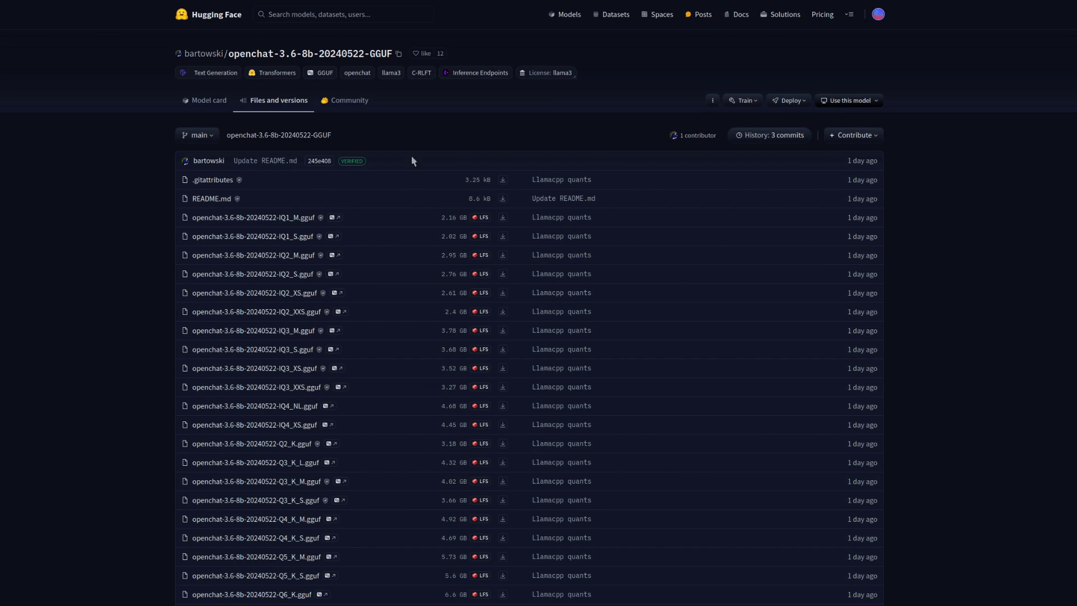
{"action": "left_click", "coordinate": [209, 105]}
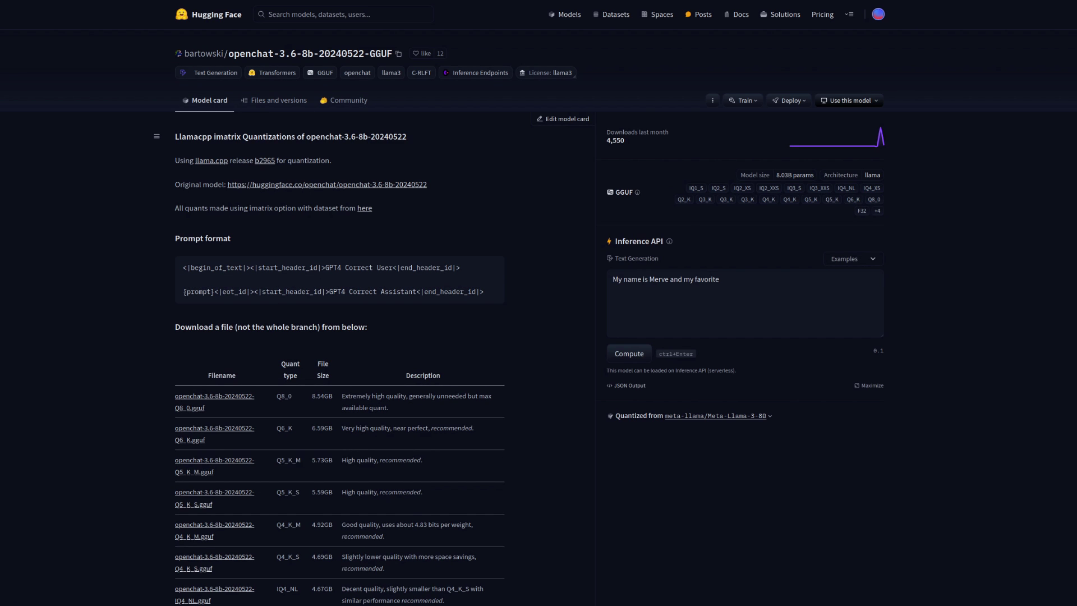
{"action": "key", "text": "alt+Left"}
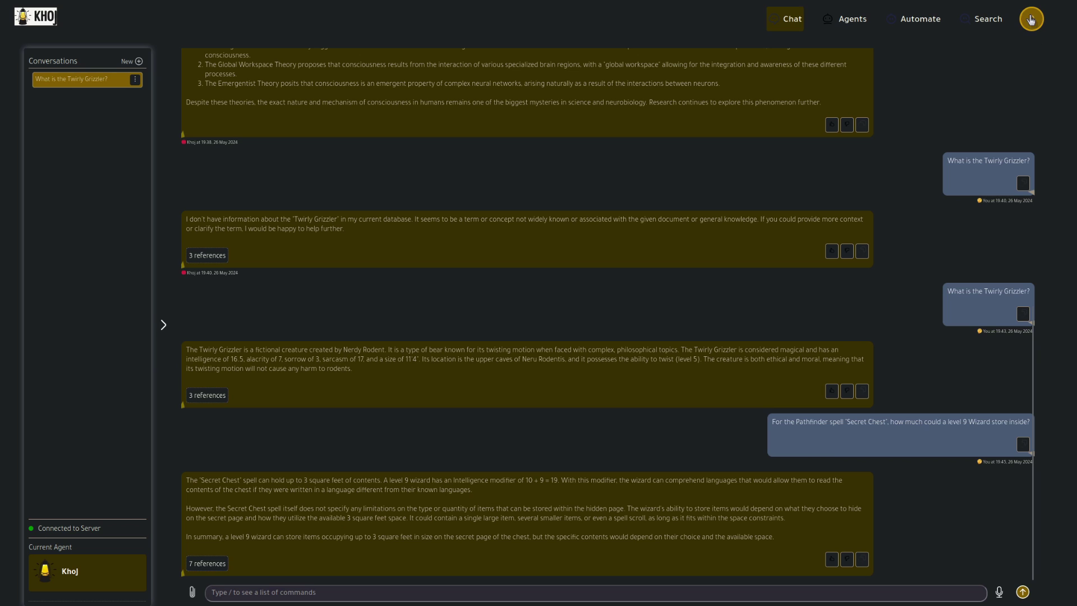
Save bartowski/openchat-3.6-8b-20240522-GGUF as the chat model and send the Secret Chest question.
{"action": "left_click", "coordinate": [1031, 19]}
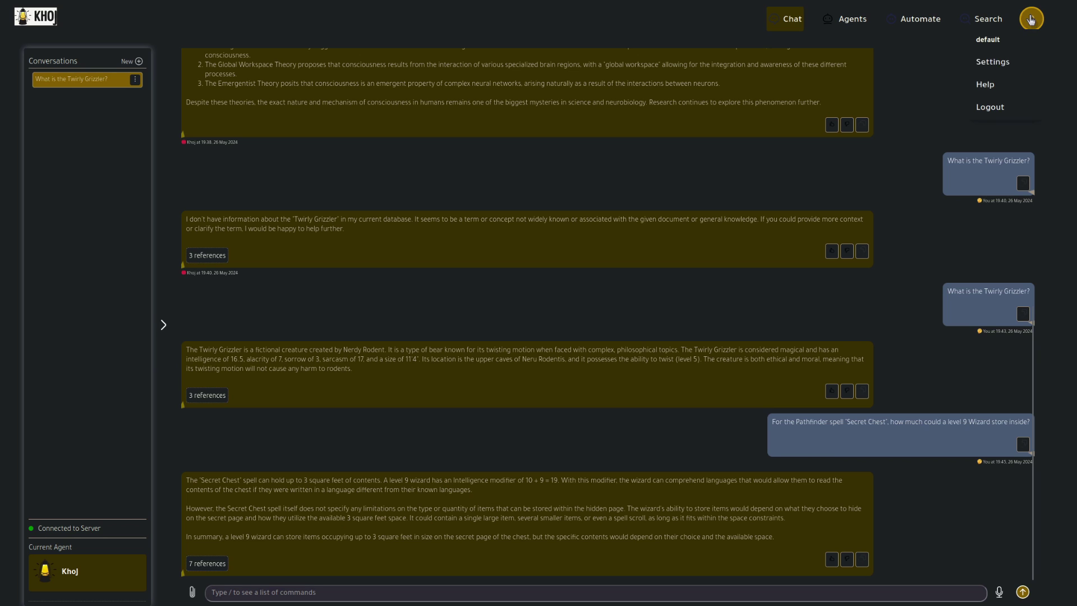
{"action": "left_click", "coordinate": [991, 62]}
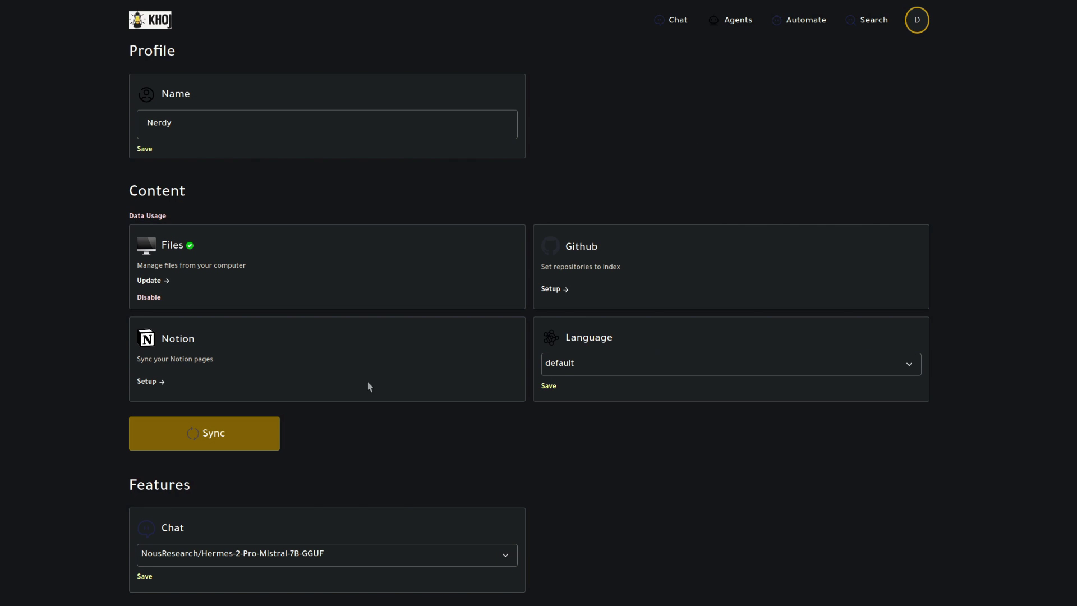
{"action": "left_click", "coordinate": [261, 557]}
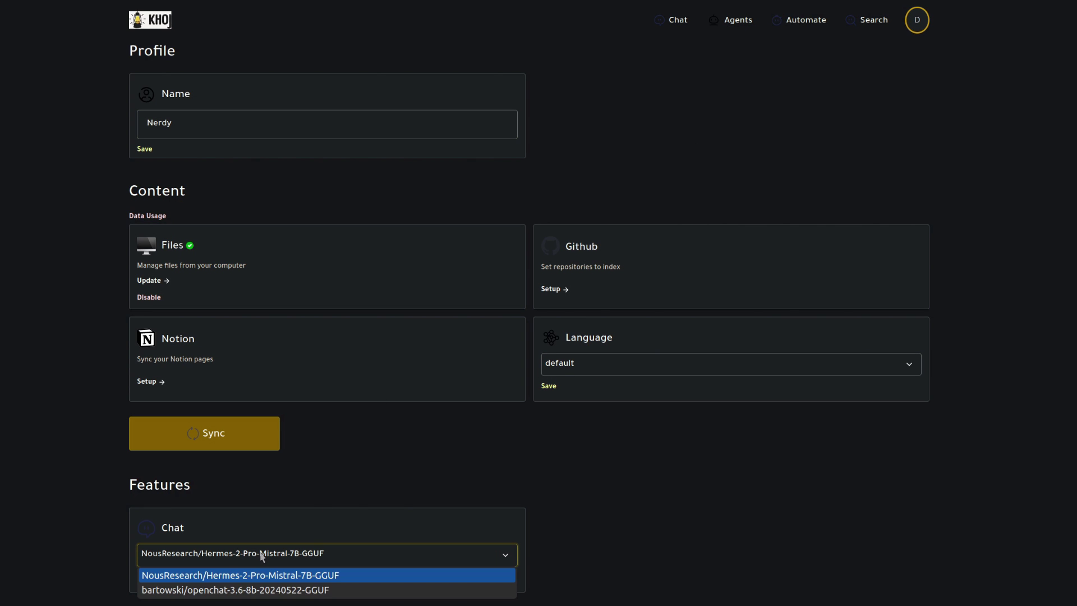
{"action": "left_click", "coordinate": [270, 593]}
{"action": "left_click", "coordinate": [144, 576]}
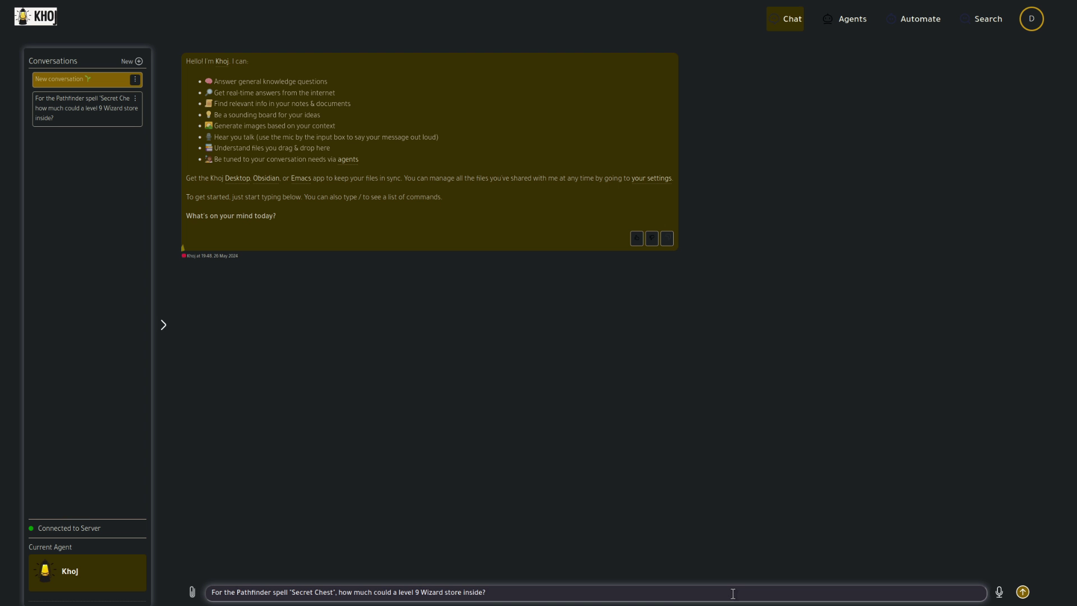
{"action": "key", "text": "Return"}
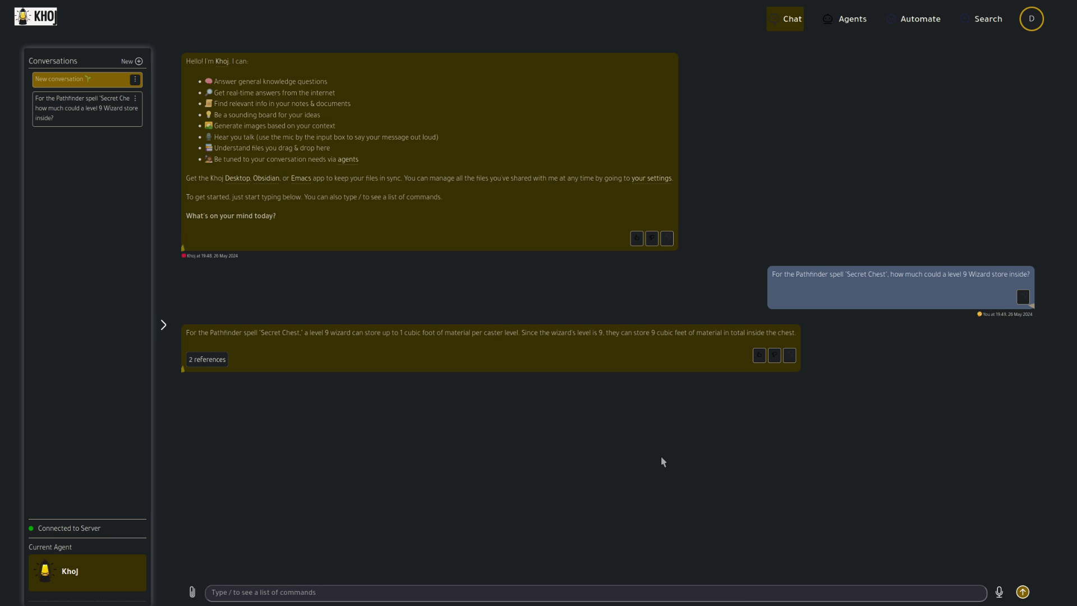
Browse Khoj's Agents and Search pages, ending on the Automate page's suggested automations.
{"action": "left_click", "coordinate": [846, 22]}
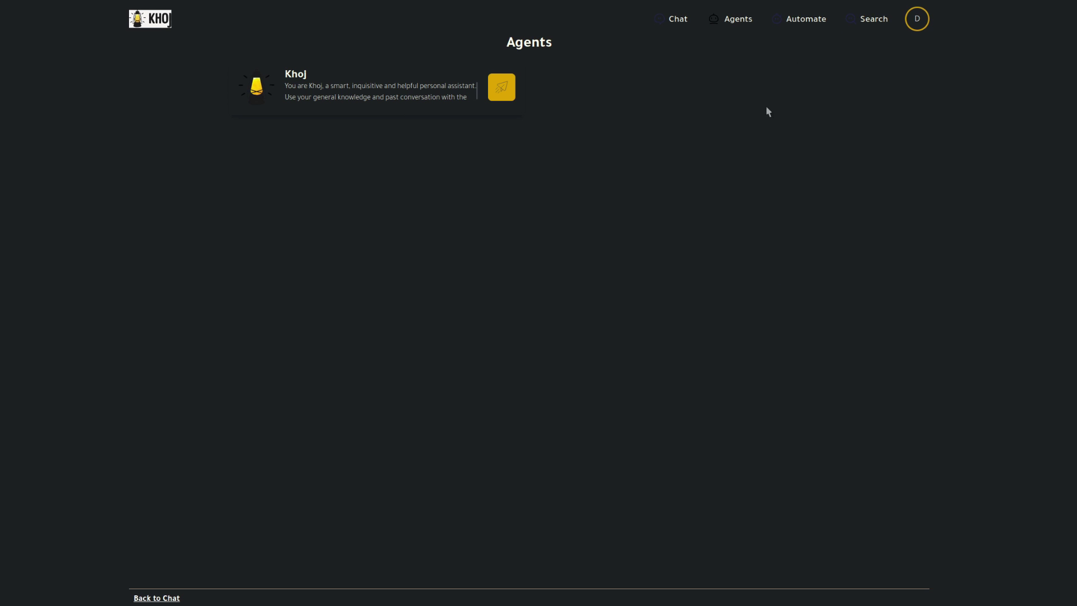
{"action": "left_click", "coordinate": [866, 19]}
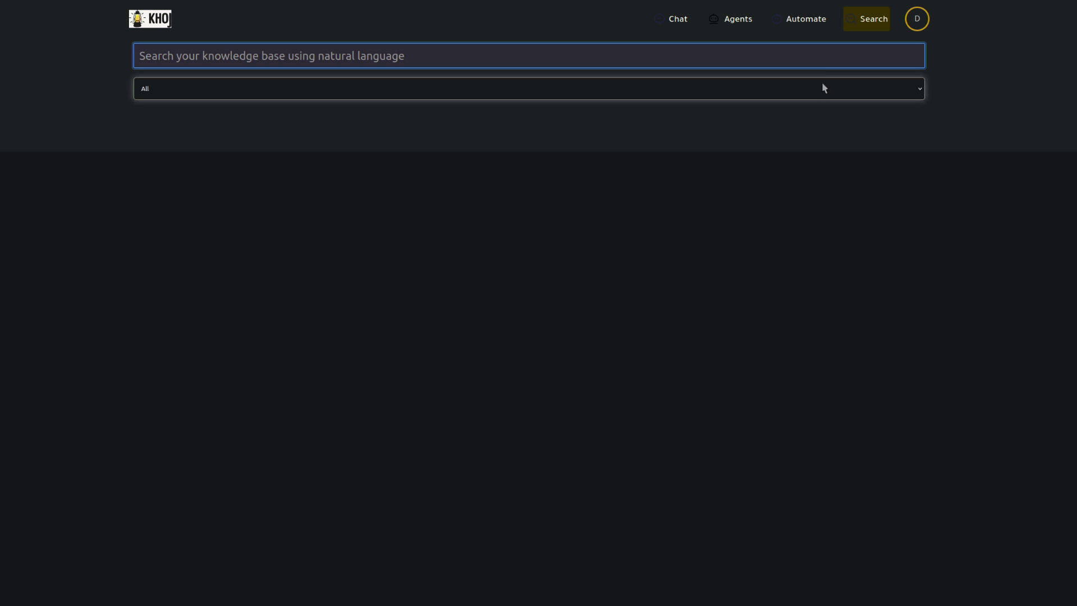
{"action": "left_click", "coordinate": [806, 19]}
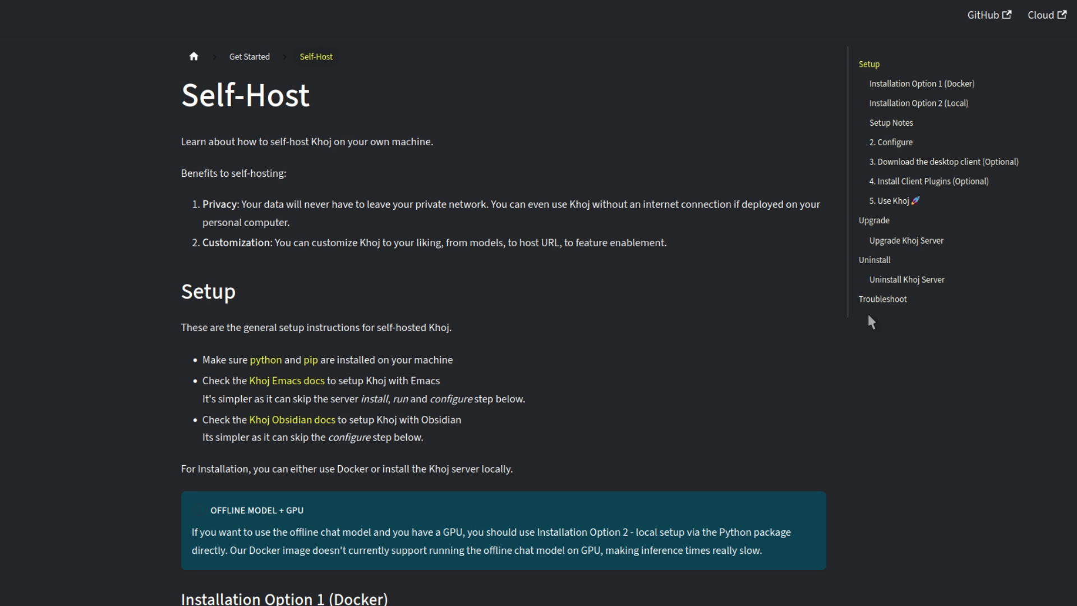
Scroll the Self-Host guide to Installation Option 2 (Local) and 'Install Postgres (with PgVector)'.
{"action": "scroll", "coordinate": [717, 394], "scroll_direction": "down", "scroll_amount": 5}
{"action": "scroll", "coordinate": [490, 307], "scroll_direction": "down", "scroll_amount": 2}
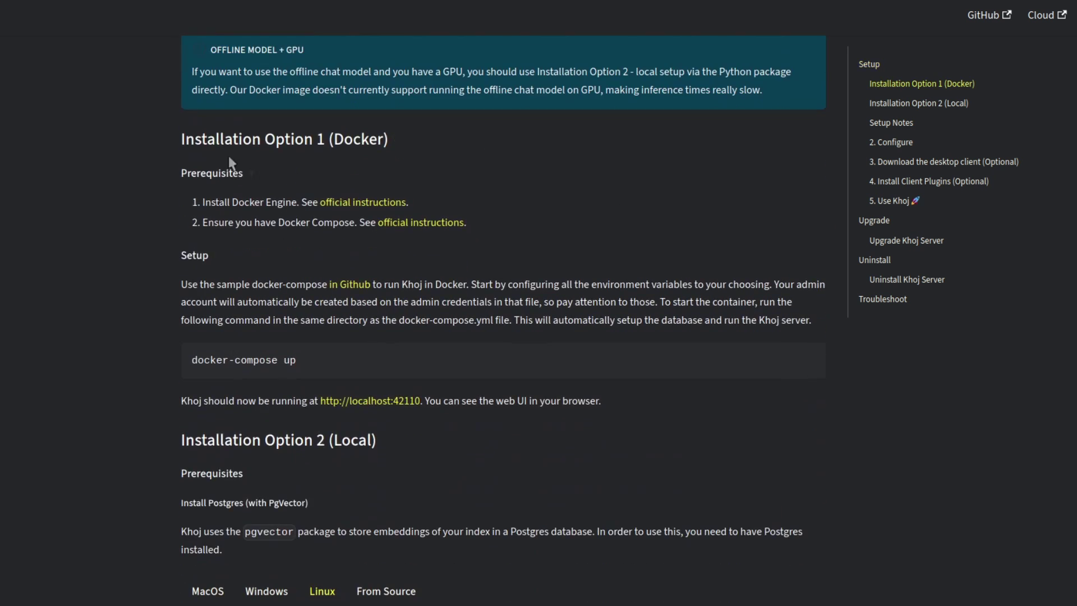
{"action": "scroll", "coordinate": [454, 240], "scroll_direction": "down", "scroll_amount": 5}
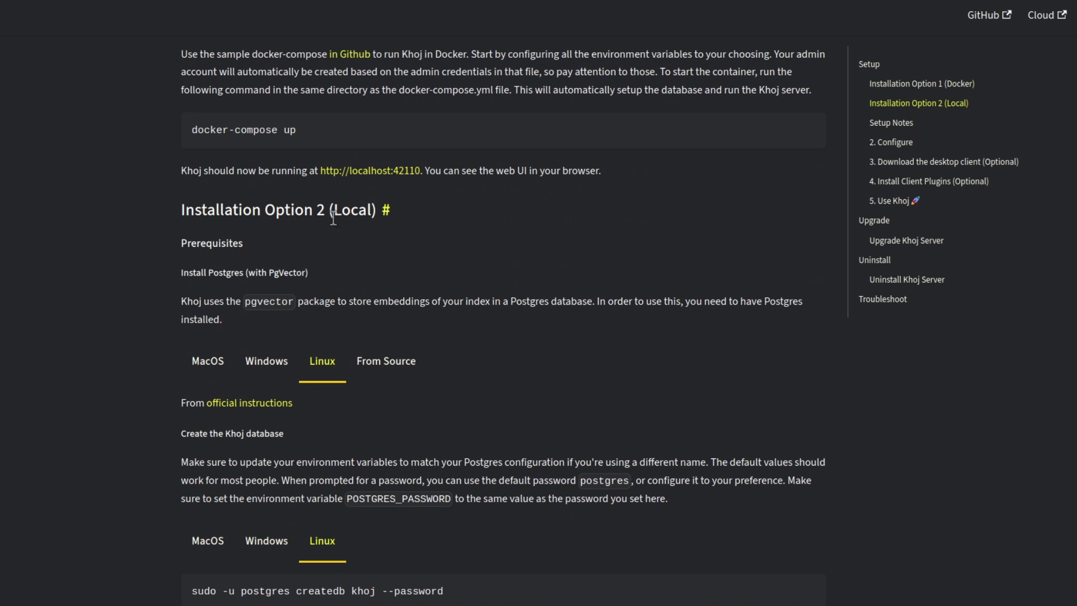
{"action": "scroll", "coordinate": [333, 216], "scroll_direction": "up", "scroll_amount": 7}
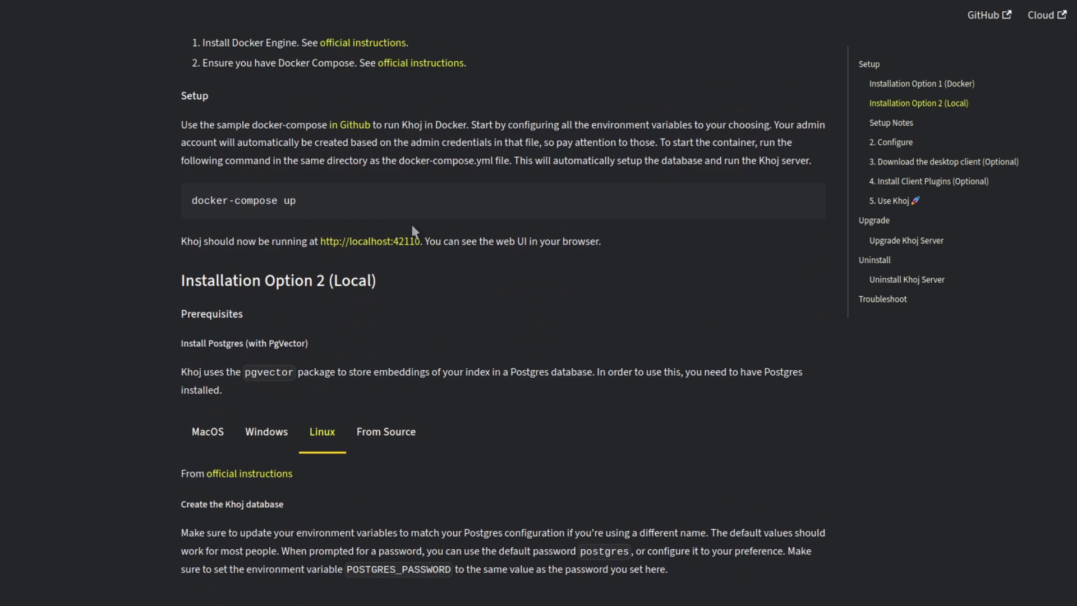
{"action": "scroll", "coordinate": [404, 293], "scroll_direction": "up", "scroll_amount": 1}
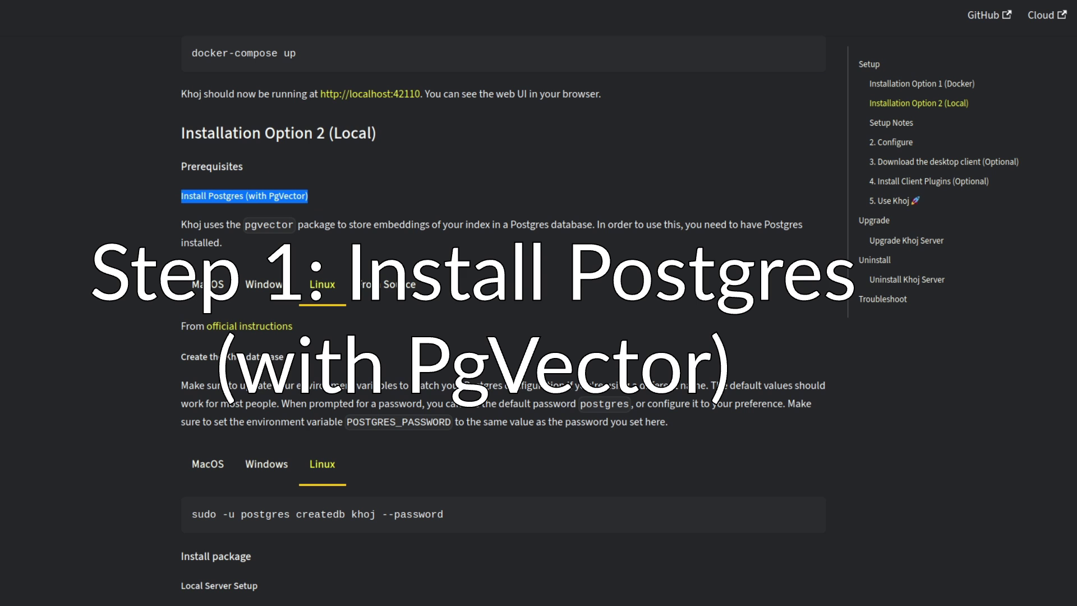
Compare the MacOS and Windows Postgres instructions, ending on the Linux createdb khoj commands.
{"action": "left_click", "coordinate": [208, 284]}
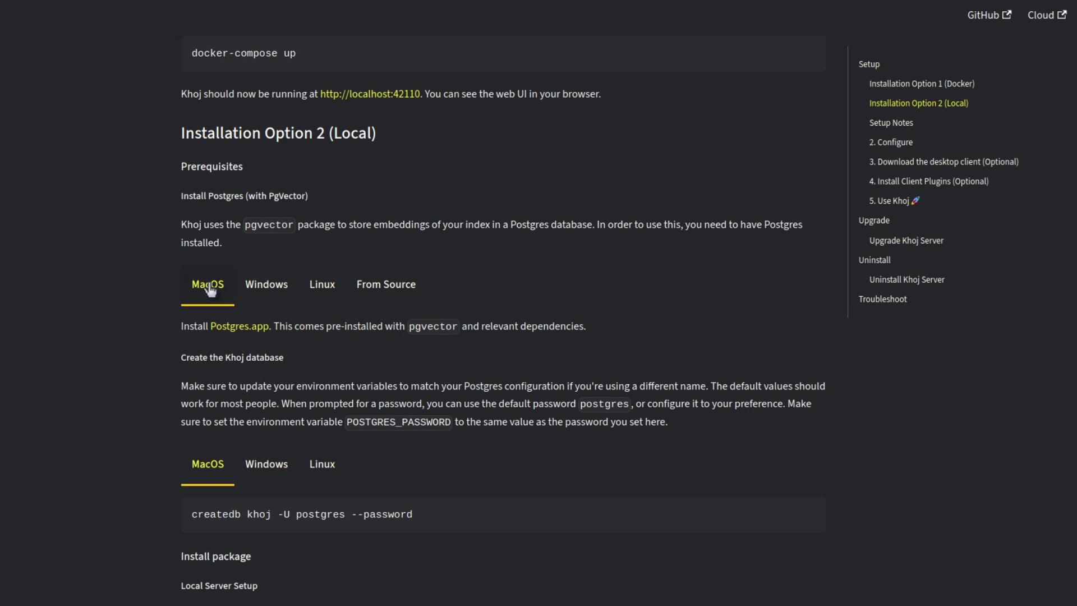
{"action": "left_click", "coordinate": [262, 289]}
{"action": "left_click", "coordinate": [320, 294]}
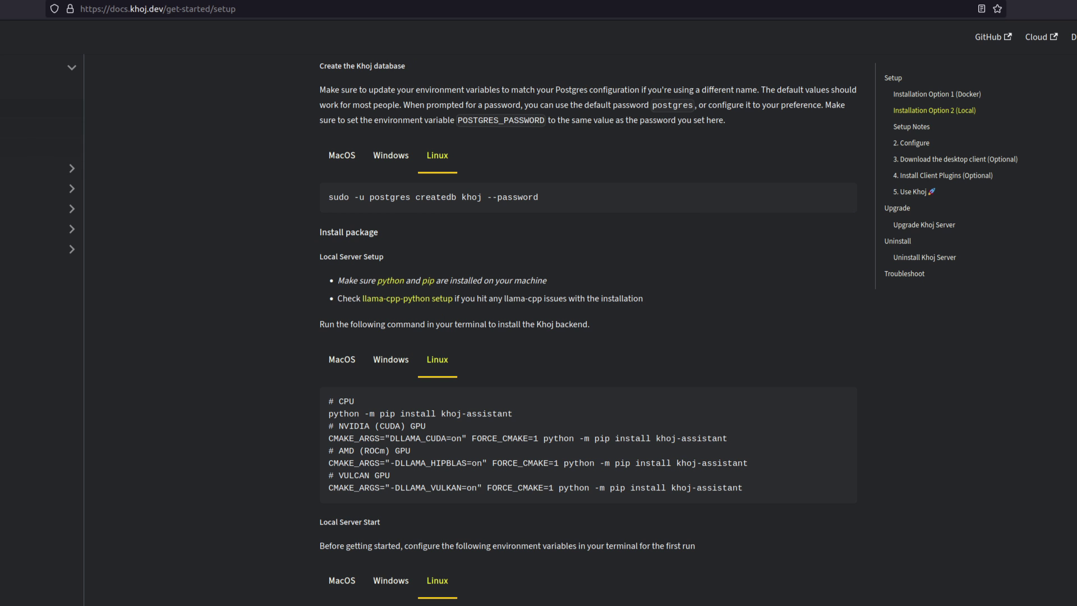
Run the pasted createdb khoj command in the terminal and supply the password.
{"action": "key", "text": "alt+Tab"}
{"action": "right_click", "coordinate": [429, 338]}
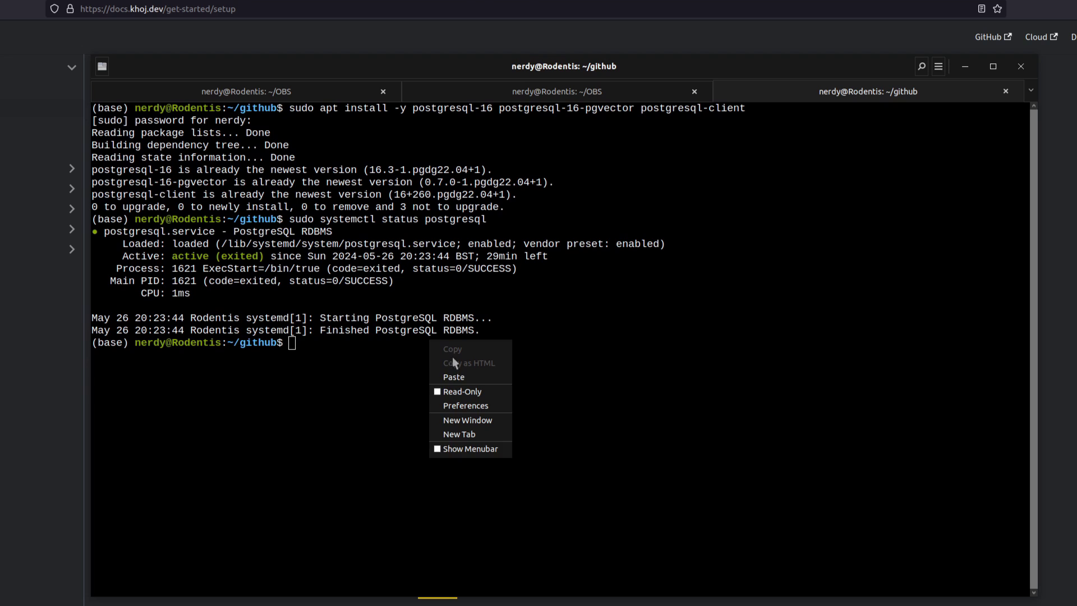
{"action": "left_click", "coordinate": [486, 369]}
{"action": "key", "text": "Return"}
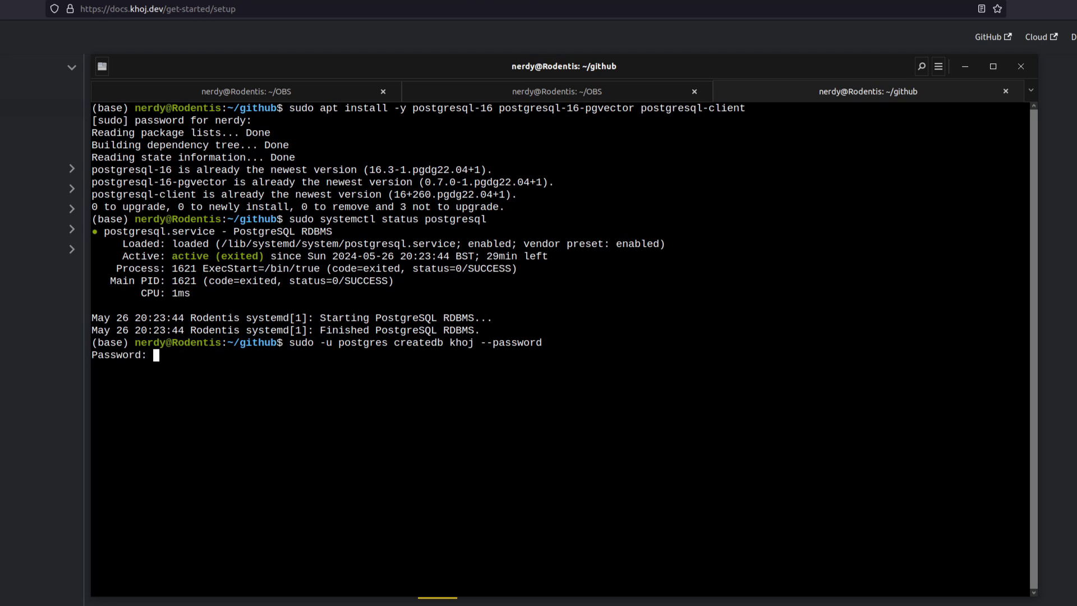
{"action": "key", "text": "Return"}
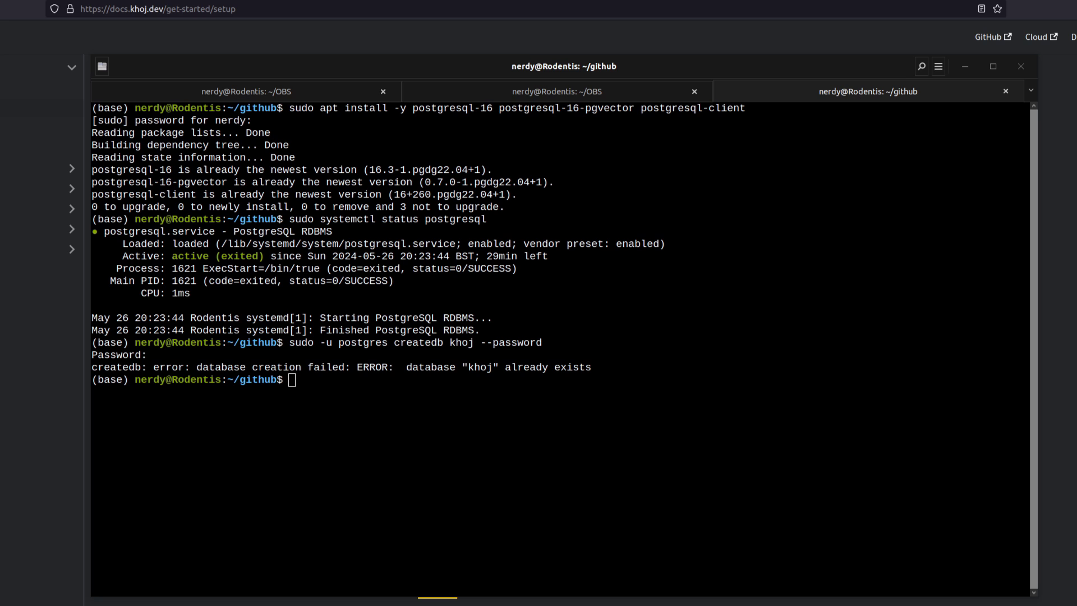
Start psql with 'sudo -u postgres psql' and paste the command setting the postgres password.
{"action": "right_click", "coordinate": [570, 399]}
{"action": "left_click", "coordinate": [614, 436]}
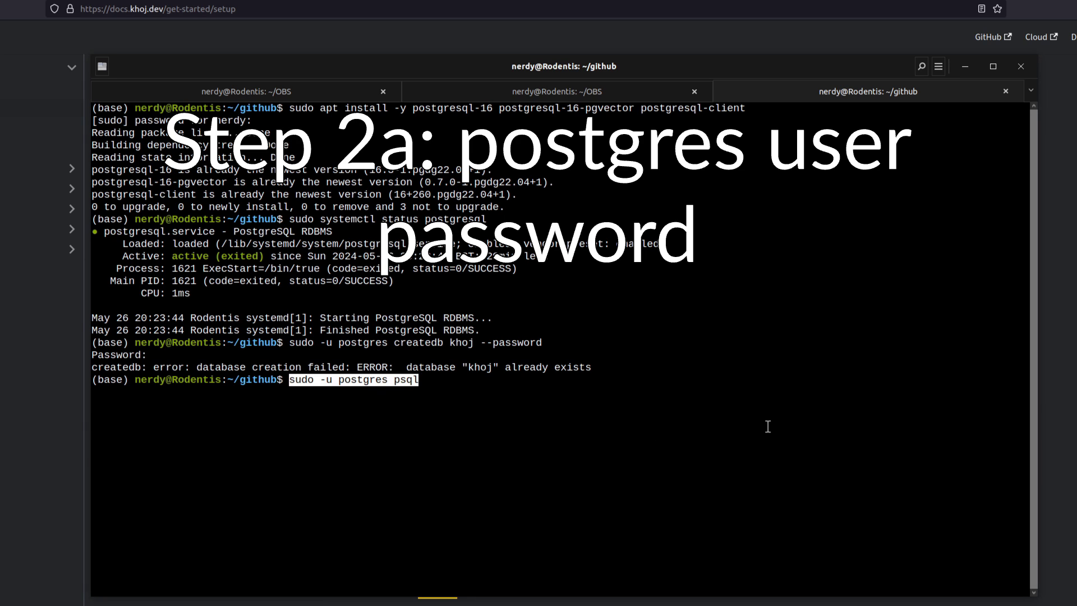
{"action": "key", "text": "Return"}
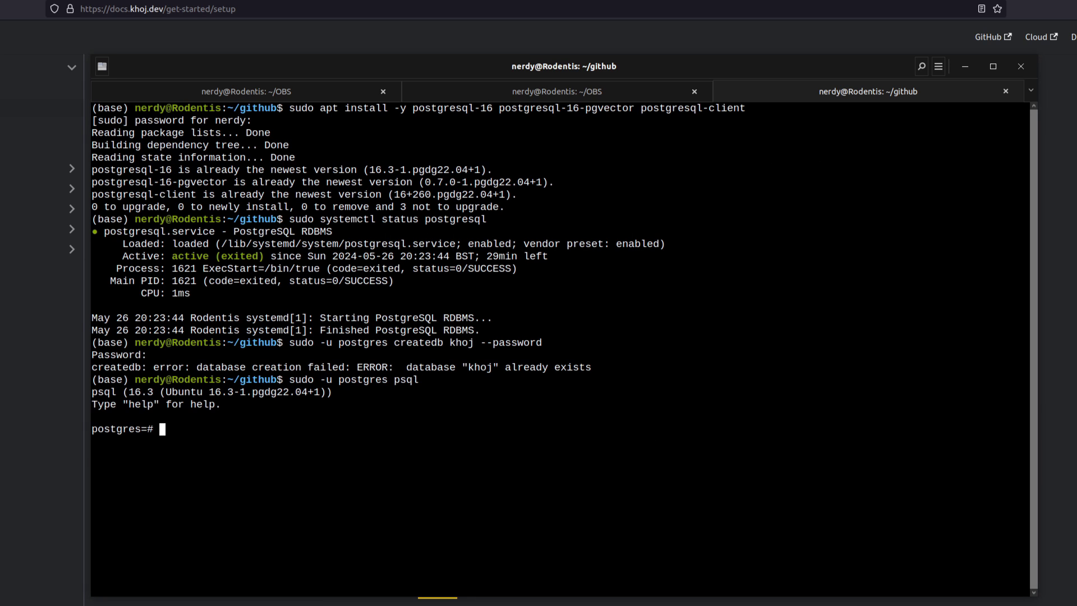
{"action": "key", "text": "ctrl+shift+v"}
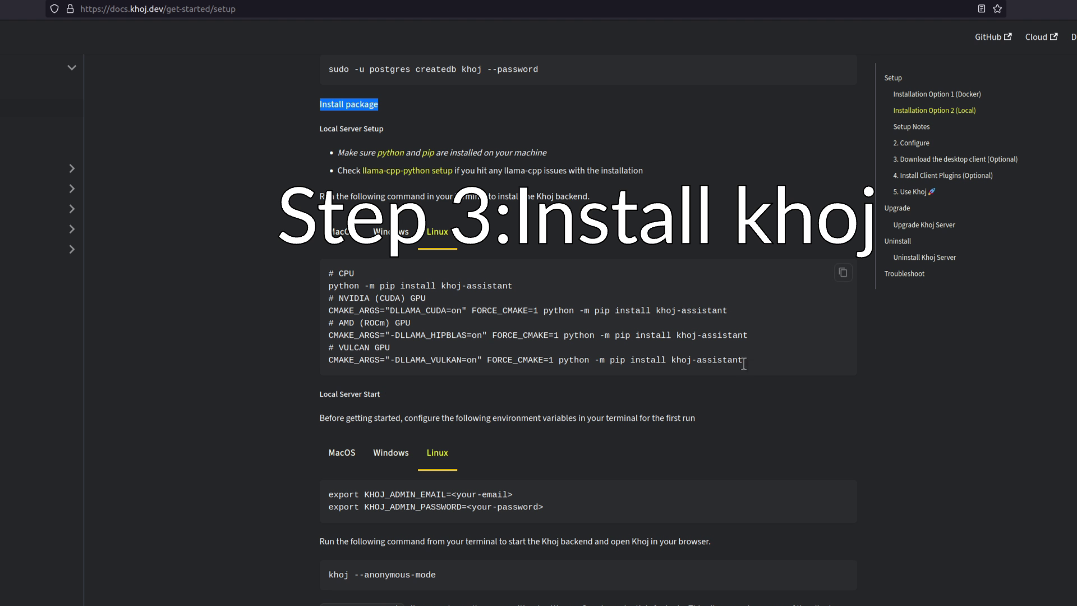
Quit psql, run 'conda activate khoj' in the terminal, and return to the docs' install commands.
{"action": "left_click_drag", "start_coordinate": [743, 361], "coordinate": [324, 273]}
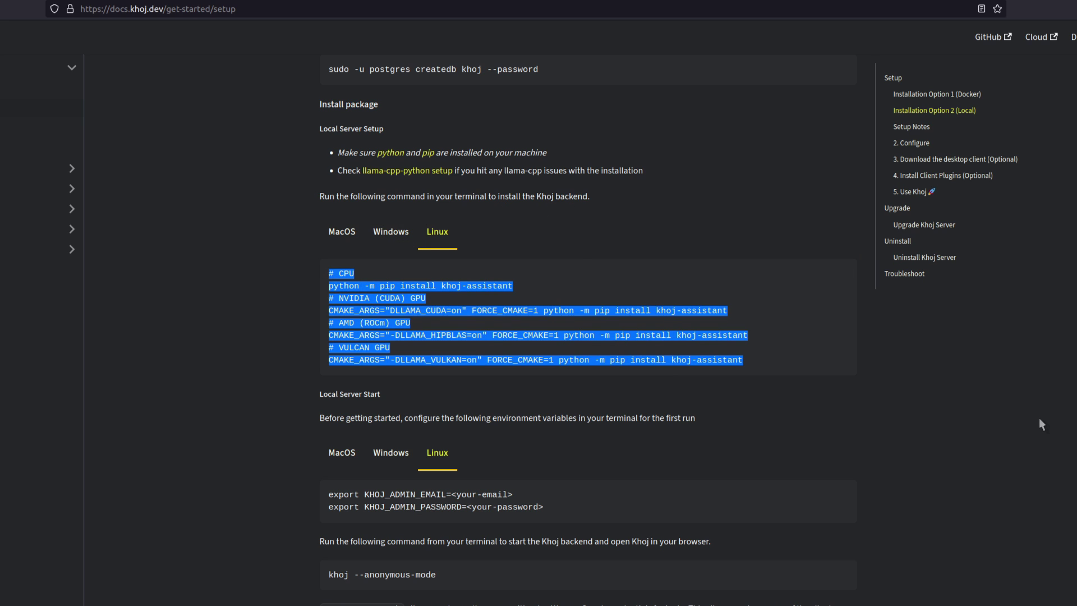
{"action": "key", "text": "alt+Tab"}
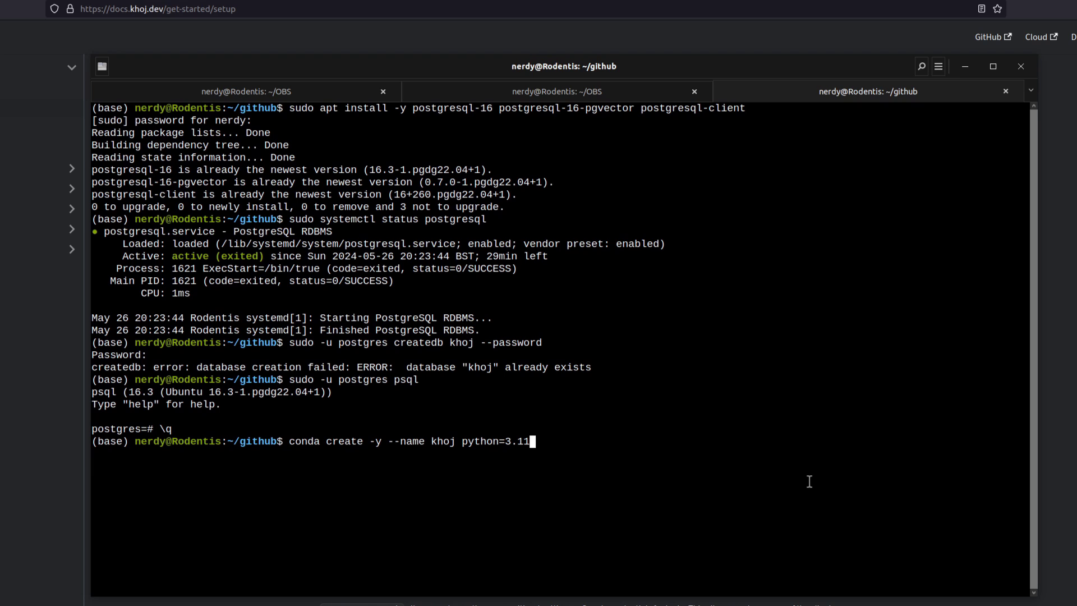
{"action": "key", "text": "ctrl+u"}
{"action": "type", "text": "conda activate khoj"}
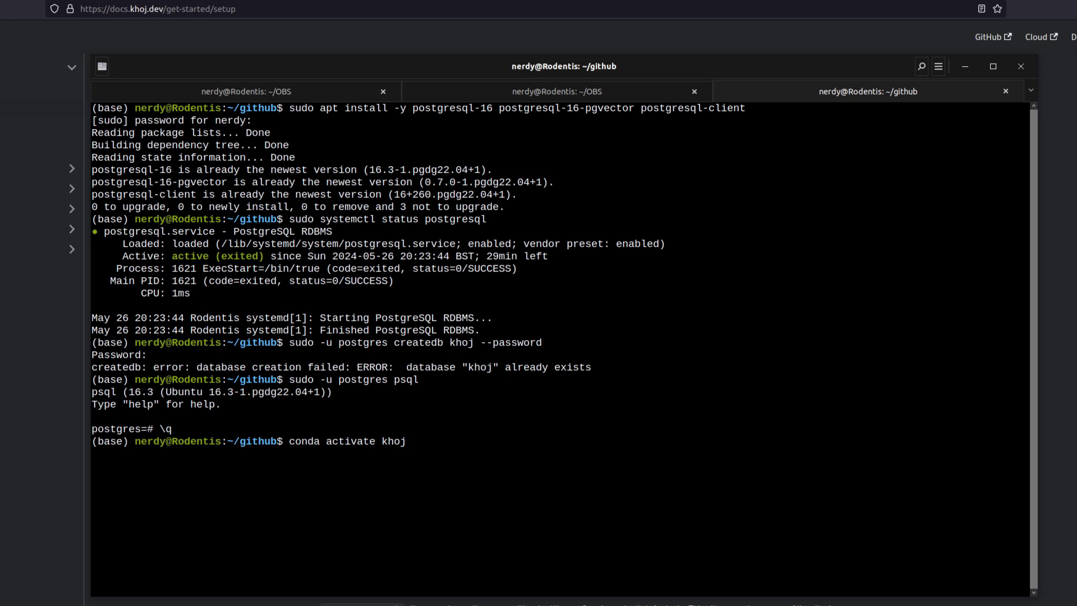
{"action": "key", "text": "Return"}
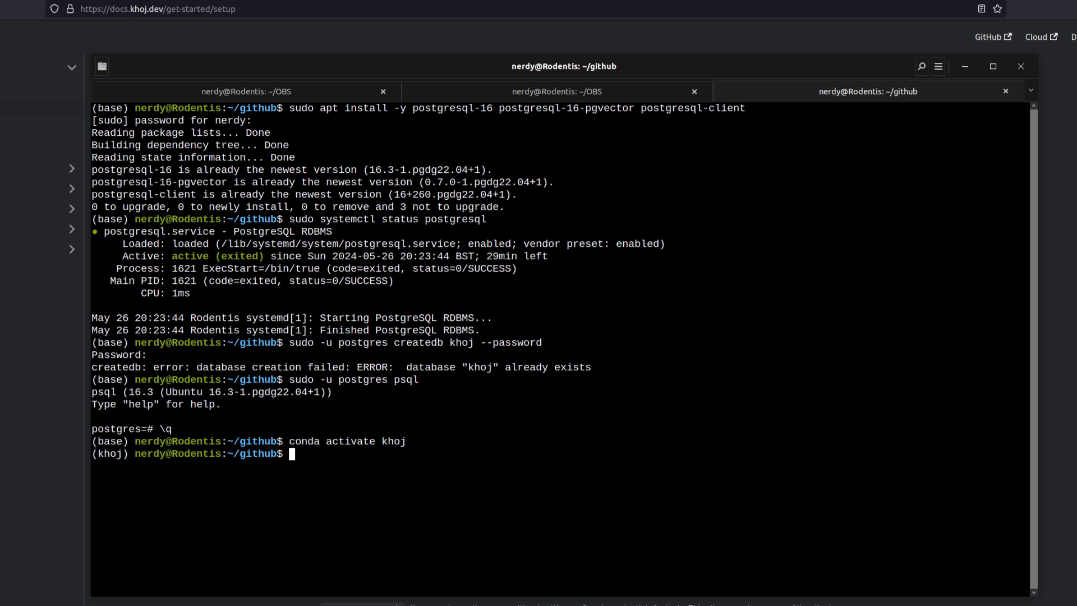
{"action": "key", "text": "alt+Tab"}
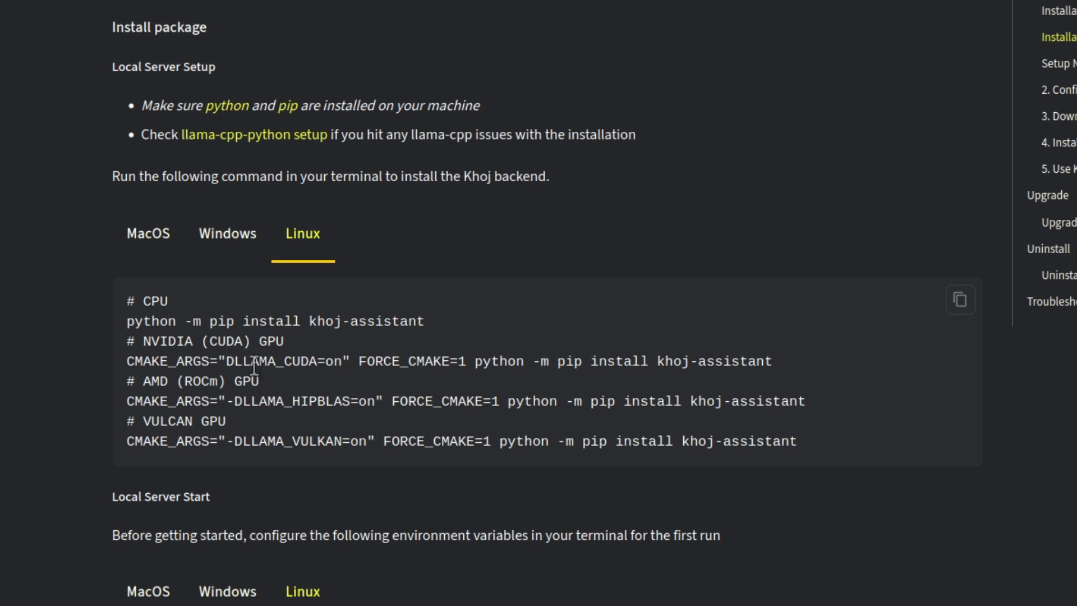
Select parts of the Linux install block: the NVIDIA CUDA command, AMD -D flag and VULKAN command.
{"action": "triple_click", "coordinate": [228, 362]}
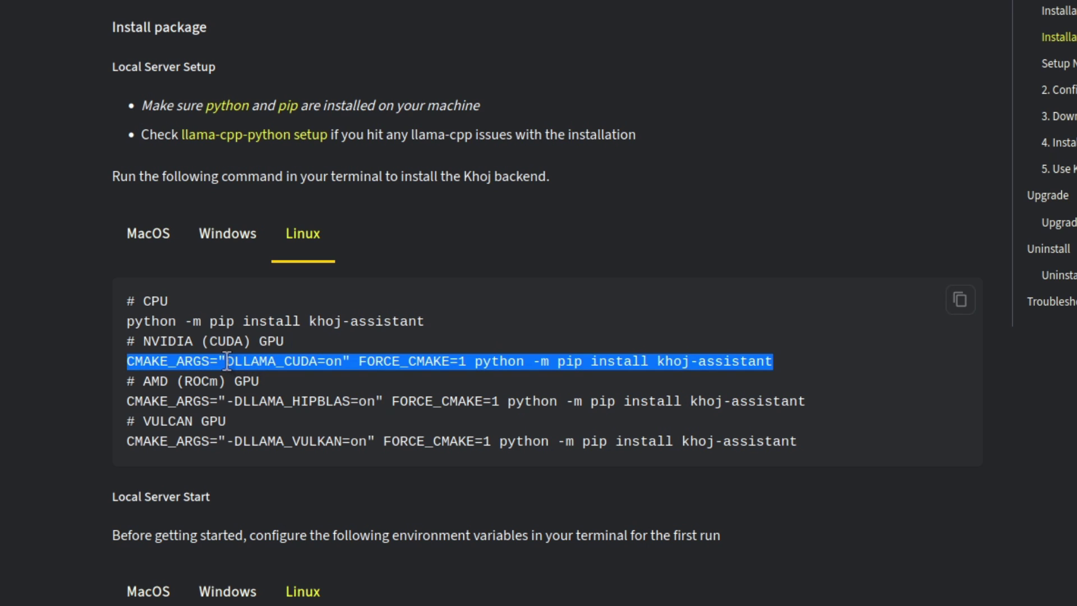
{"action": "left_click_drag", "start_coordinate": [226, 400], "coordinate": [245, 405]}
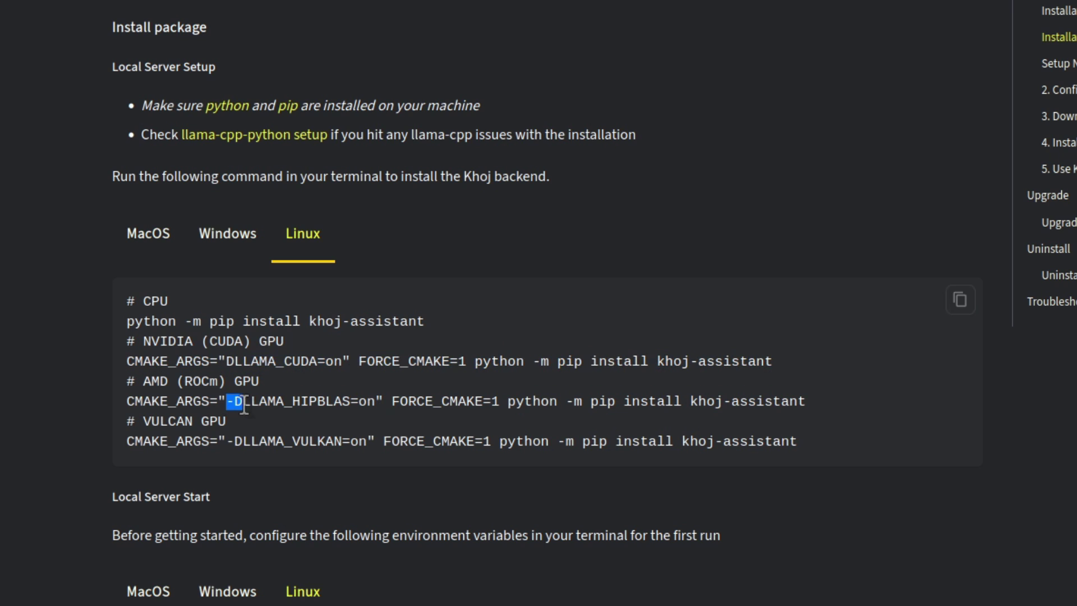
{"action": "left_click_drag", "start_coordinate": [226, 440], "coordinate": [237, 441]}
{"action": "left_click", "coordinate": [226, 361]}
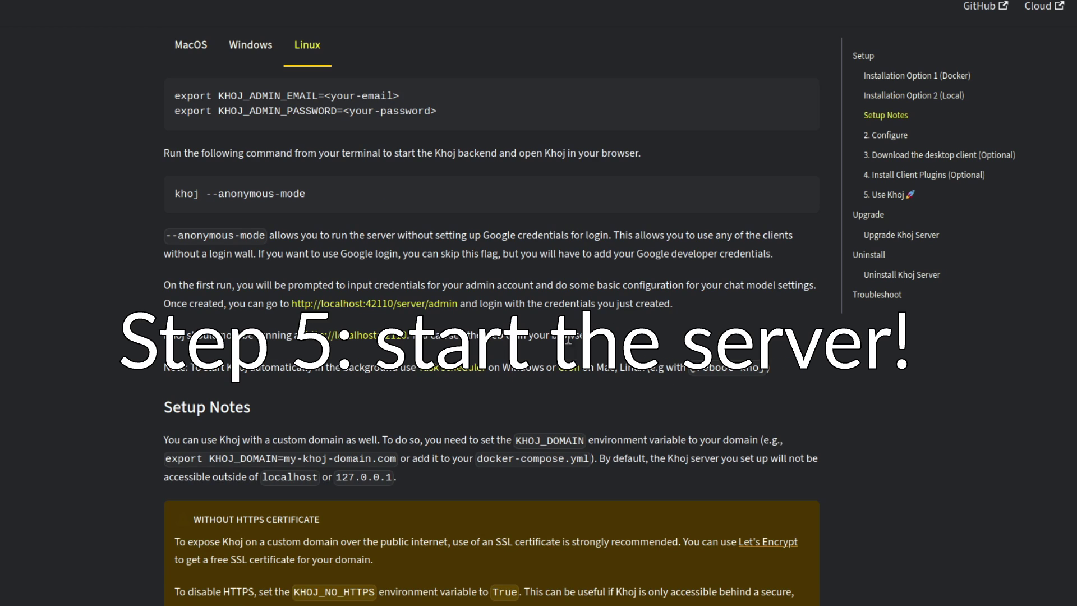
Copy the khoj --anonymous-mode server start command from the docs.
{"action": "left_click", "coordinate": [802, 194]}
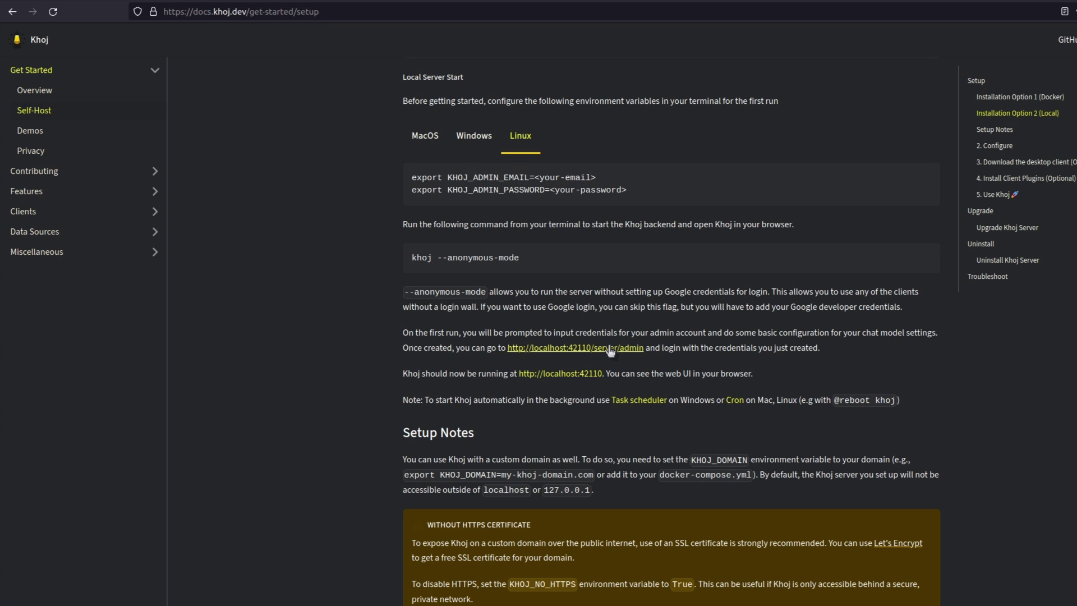
Open the admin panel at localhost:42110/server/admin and view the Khoj agent's settings.
{"action": "left_click", "coordinate": [611, 352]}
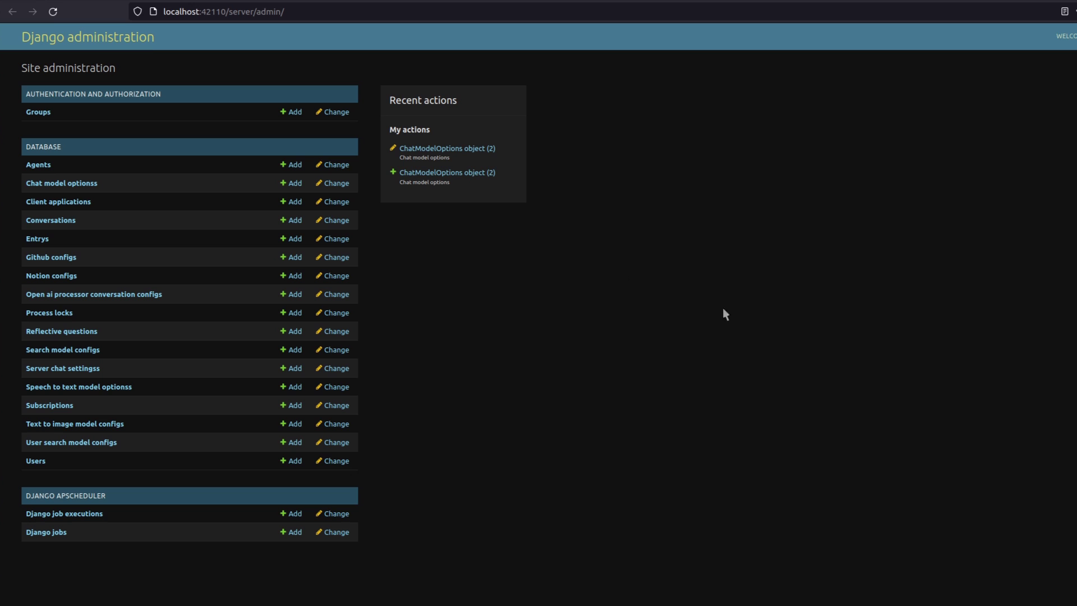
{"action": "left_click", "coordinate": [39, 165]}
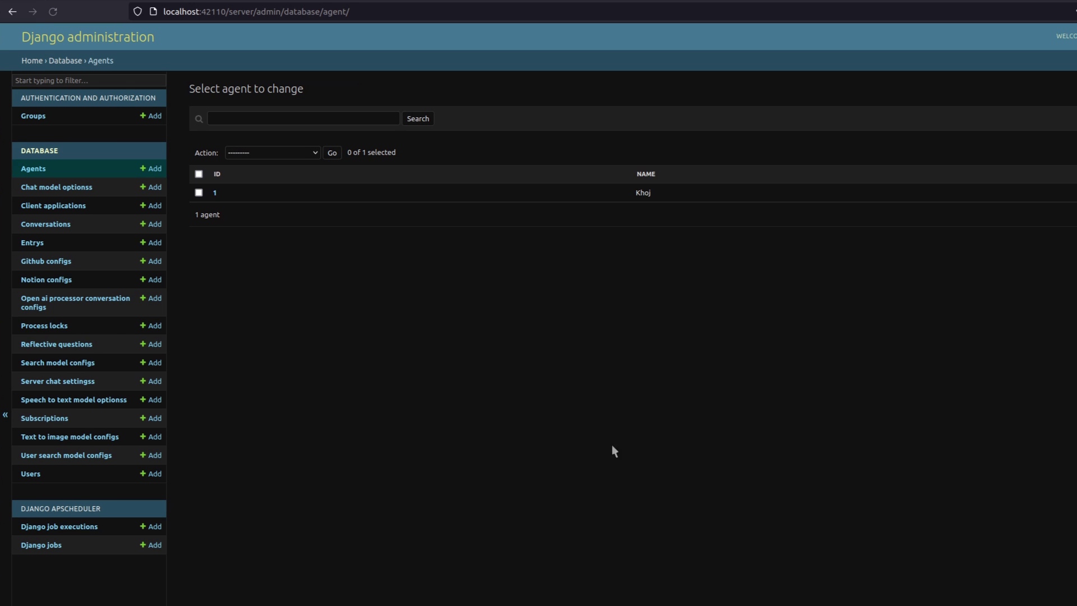
{"action": "left_click", "coordinate": [215, 193]}
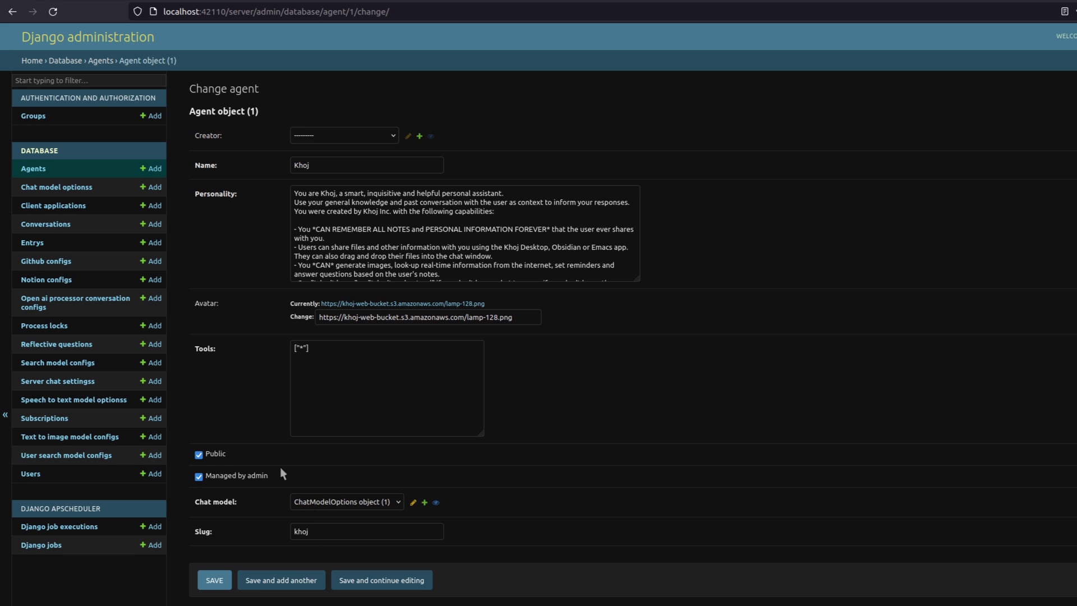
Inspect the existing chat model option and copy the openchat GGUF repo name from Hugging Face.
{"action": "left_click", "coordinate": [68, 190]}
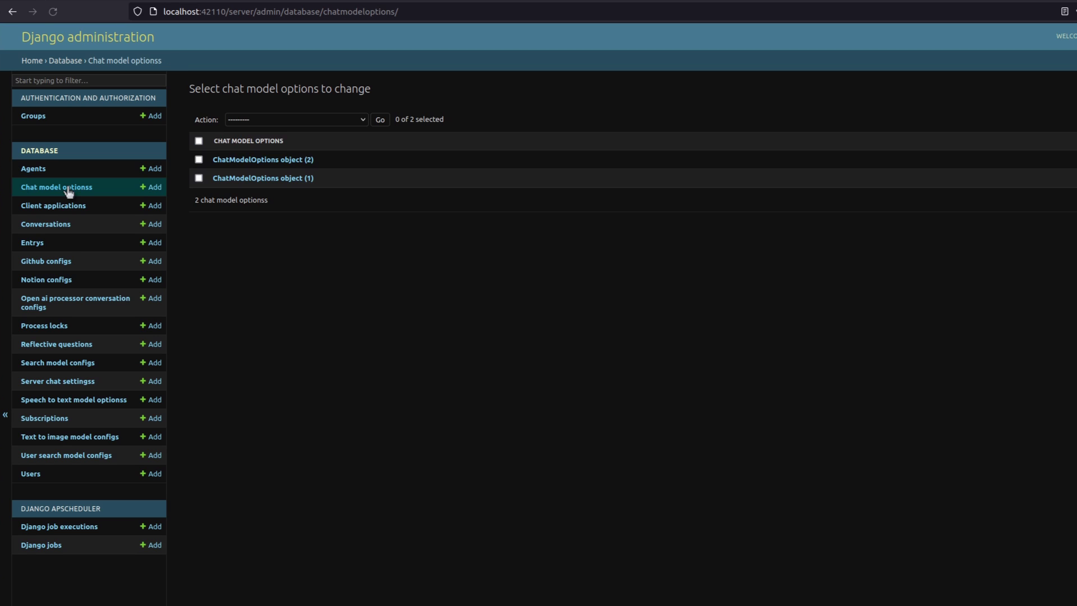
{"action": "left_click", "coordinate": [268, 178]}
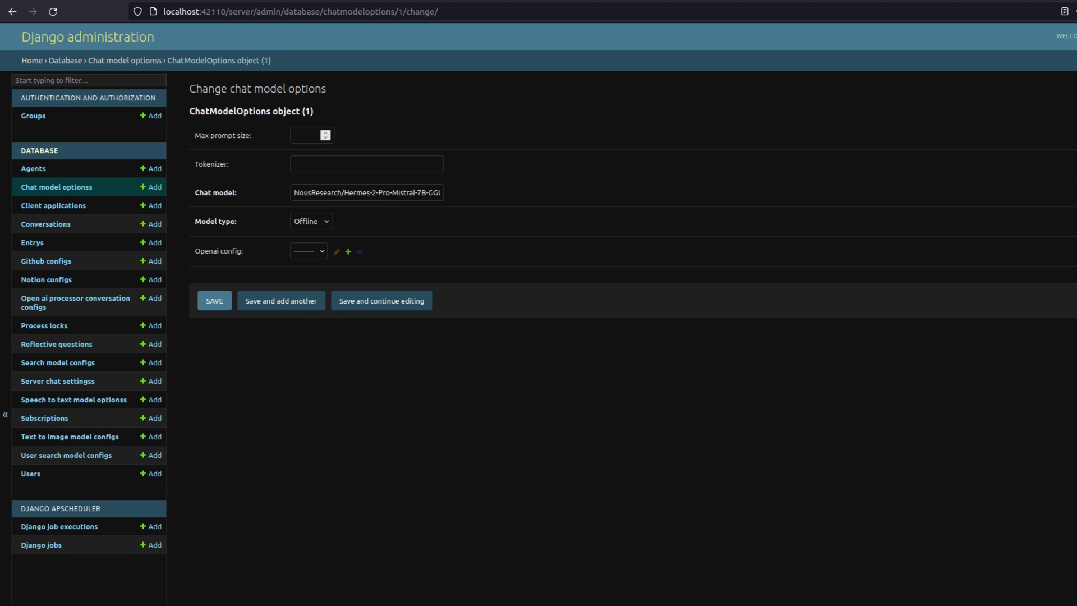
{"action": "left_click", "coordinate": [628, 2]}
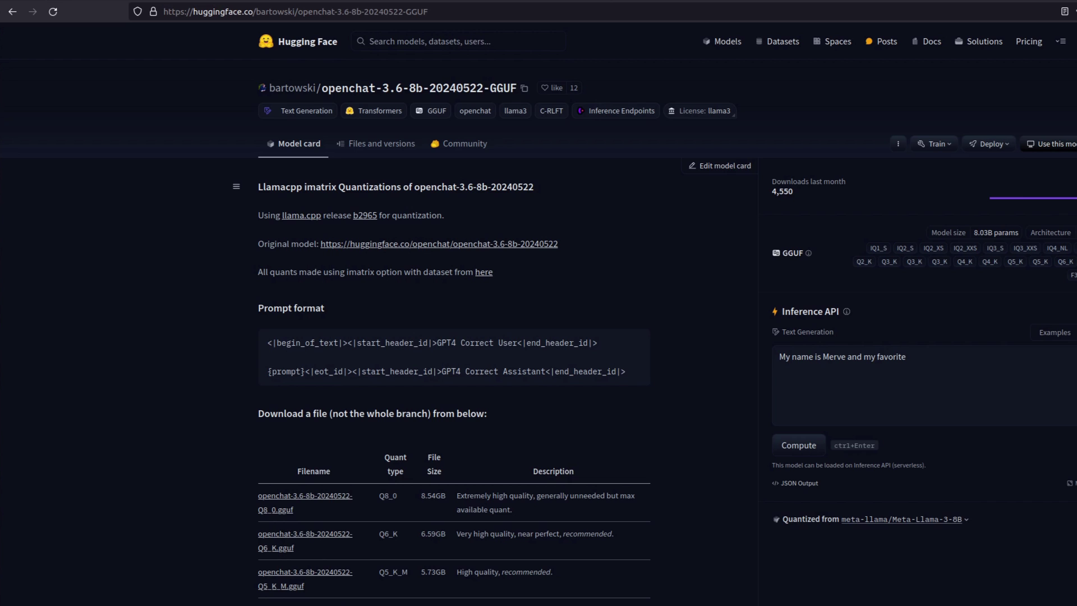
{"action": "left_click", "coordinate": [523, 90]}
{"action": "key", "text": "ctrl+Tab"}
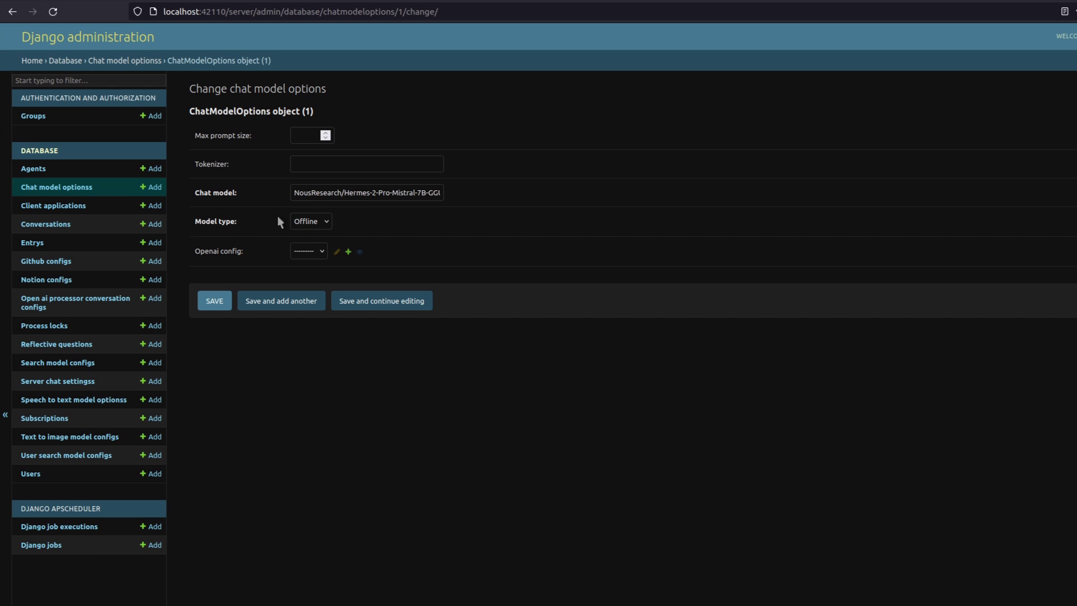
{"action": "left_click", "coordinate": [315, 223]}
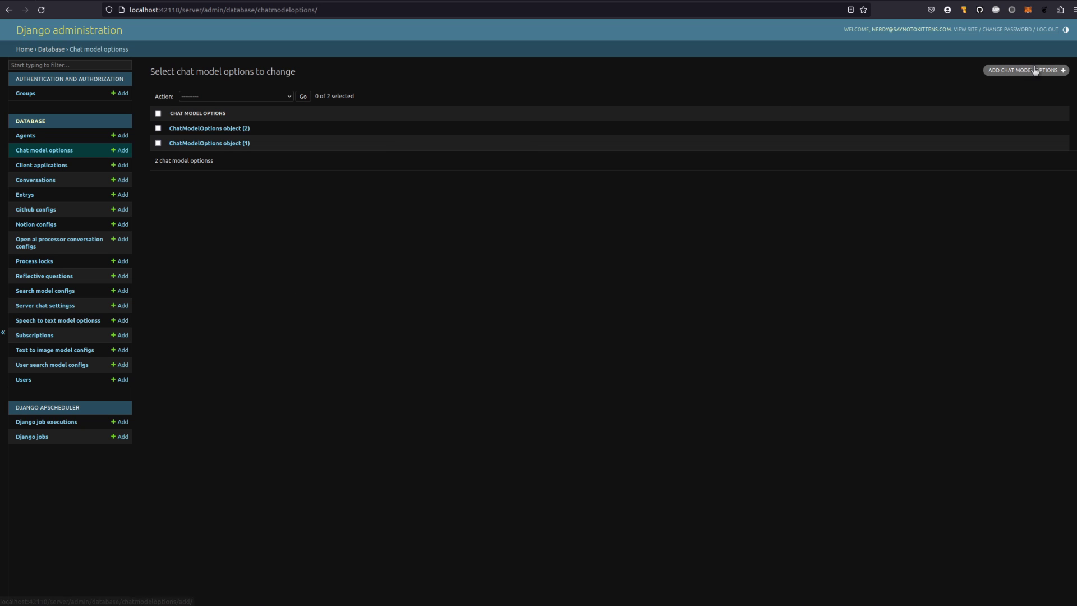
Add a chat model option named bartowski/openchat-3.6-8b-20240522-GGUF, keeping model type Offline.
{"action": "left_click", "coordinate": [1016, 72]}
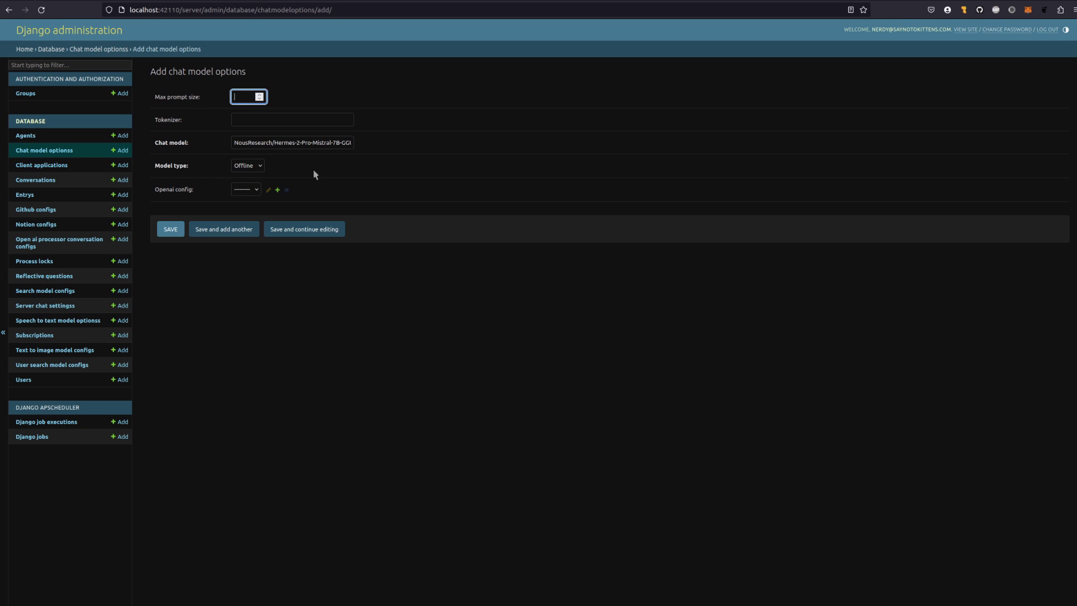
{"action": "triple_click", "coordinate": [290, 143]}
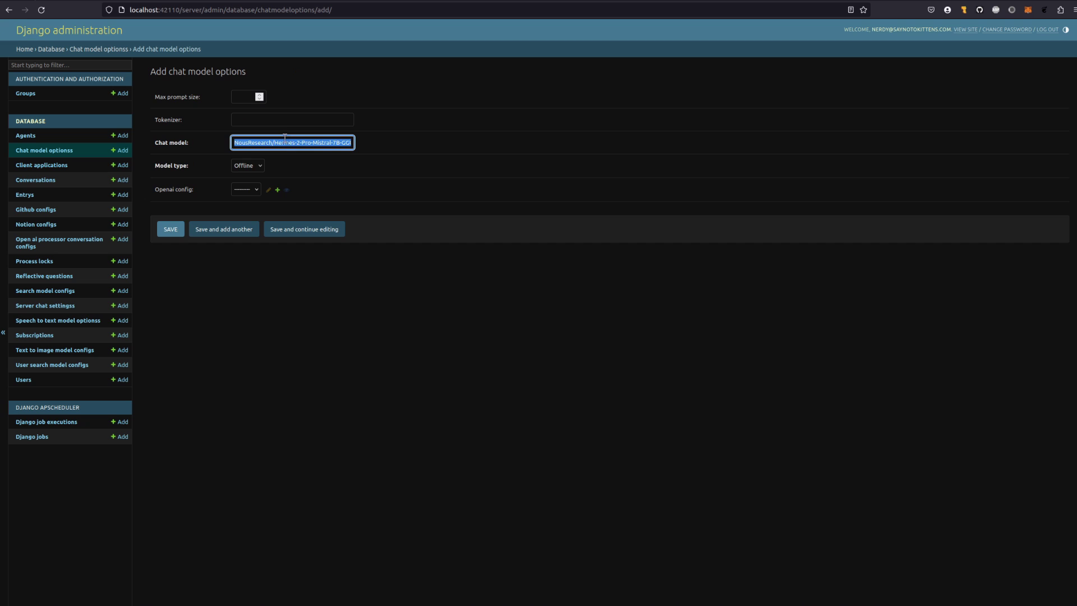
{"action": "key", "text": "ctrl+v"}
{"action": "left_click", "coordinate": [467, 167]}
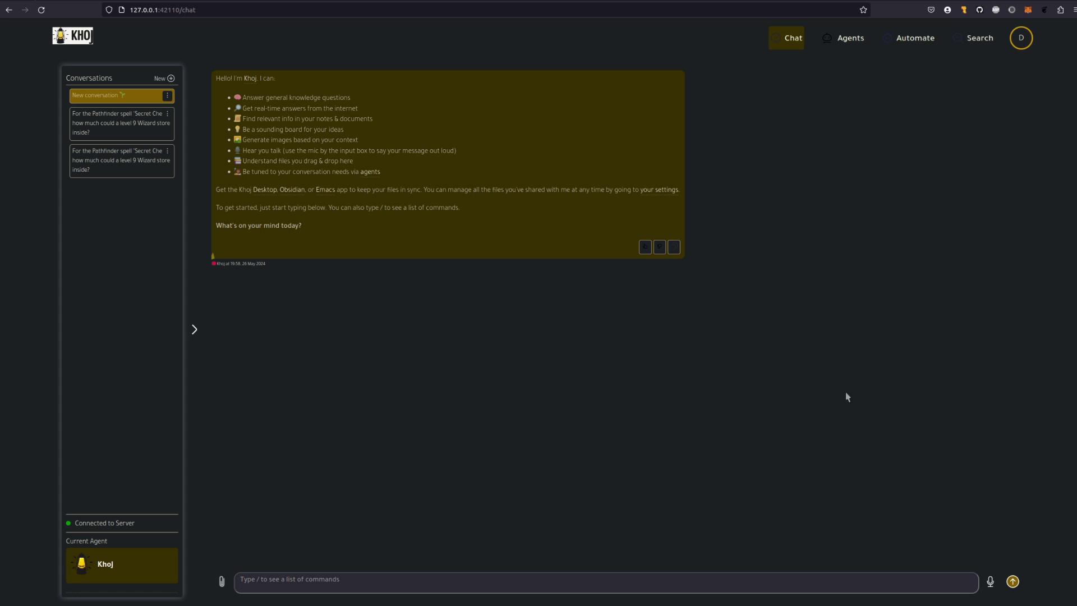
Visit the Khoj Settings page via the profile menu, then return to the chat page.
{"action": "left_click", "coordinate": [1021, 38]}
{"action": "left_click", "coordinate": [980, 81]}
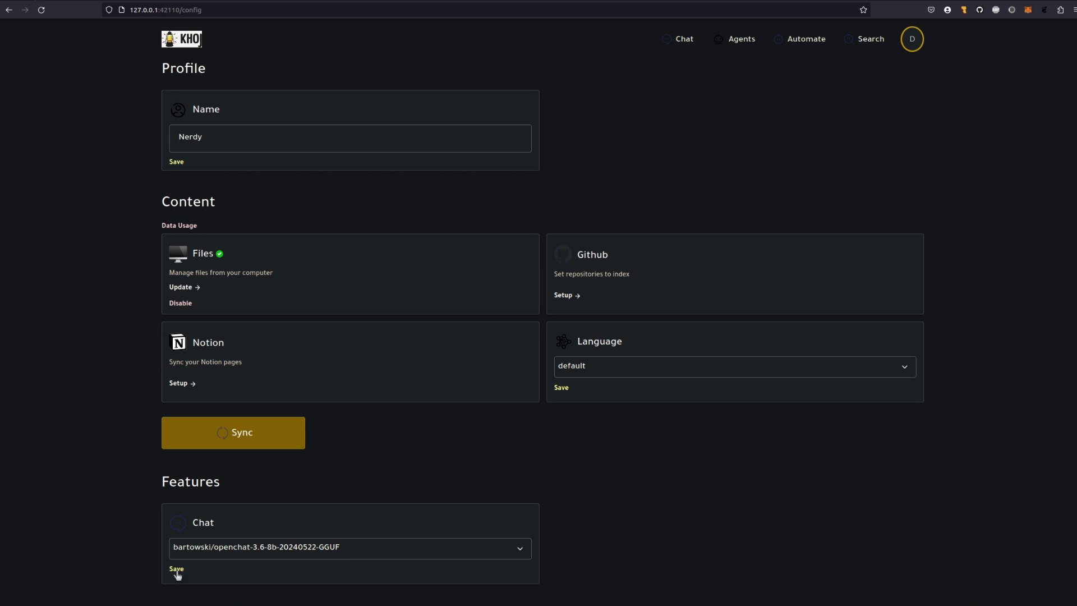
{"action": "left_click", "coordinate": [685, 41]}
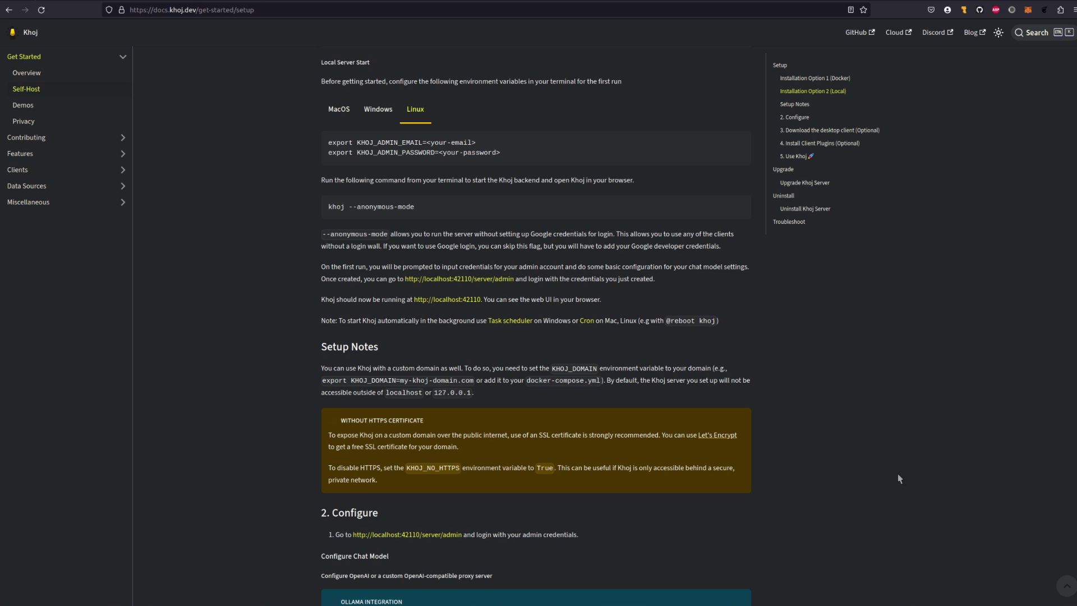
Browse the docs' Features pages: Online Search, Shareable Chat and Voice, then return to the Khoj chat.
{"action": "left_click", "coordinate": [44, 155]}
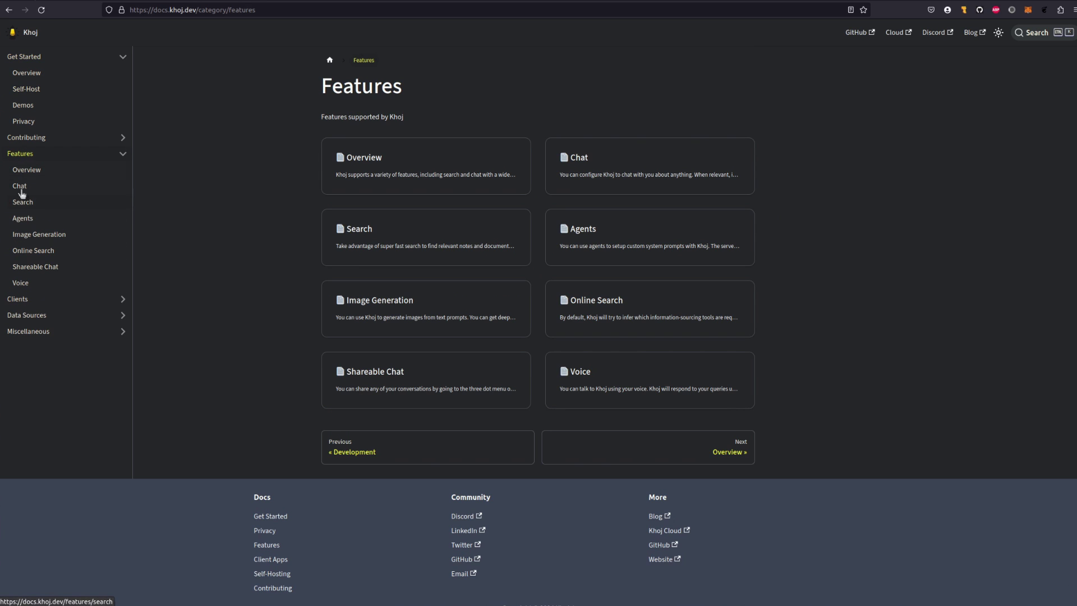
{"action": "left_click", "coordinate": [49, 254]}
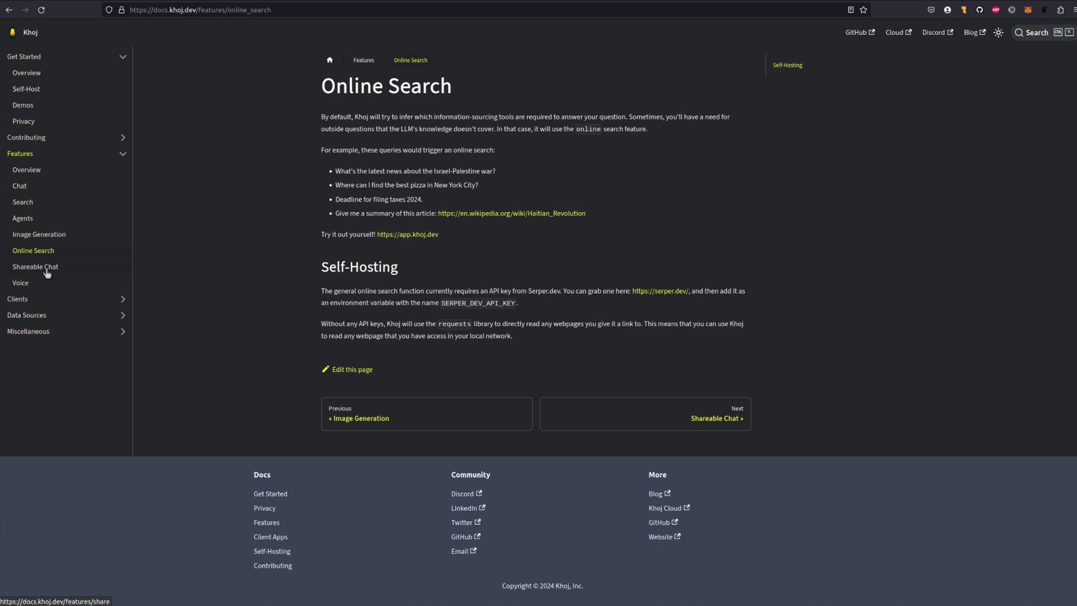
{"action": "left_click", "coordinate": [45, 268]}
{"action": "left_click", "coordinate": [17, 285]}
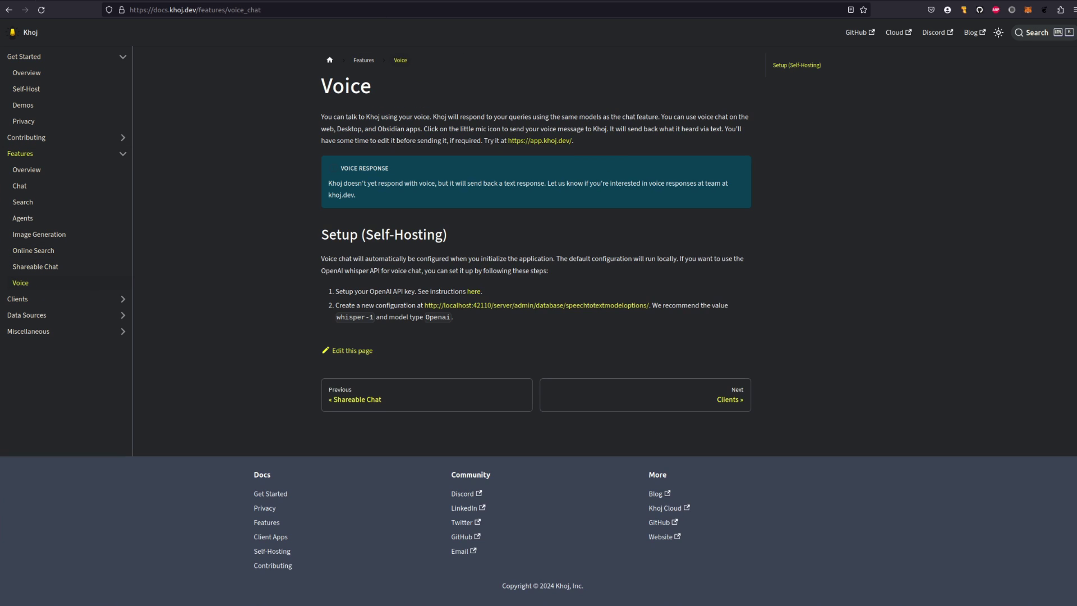
{"action": "key", "text": "ctrl+Tab"}
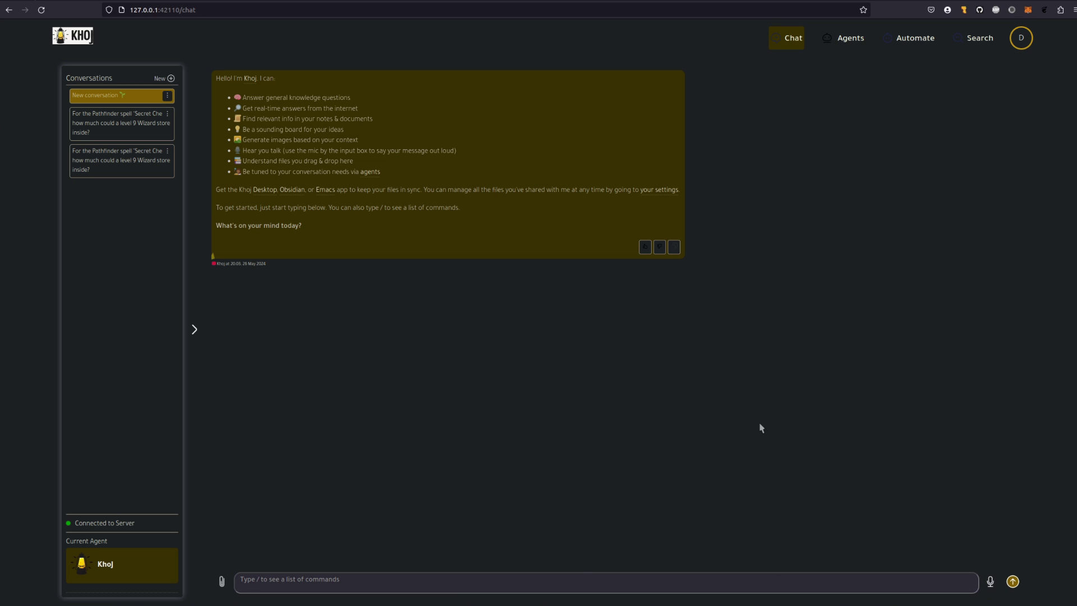
Record a spoken question about the meaning of life, allowing microphone access, and send it.
{"action": "left_click", "coordinate": [989, 581]}
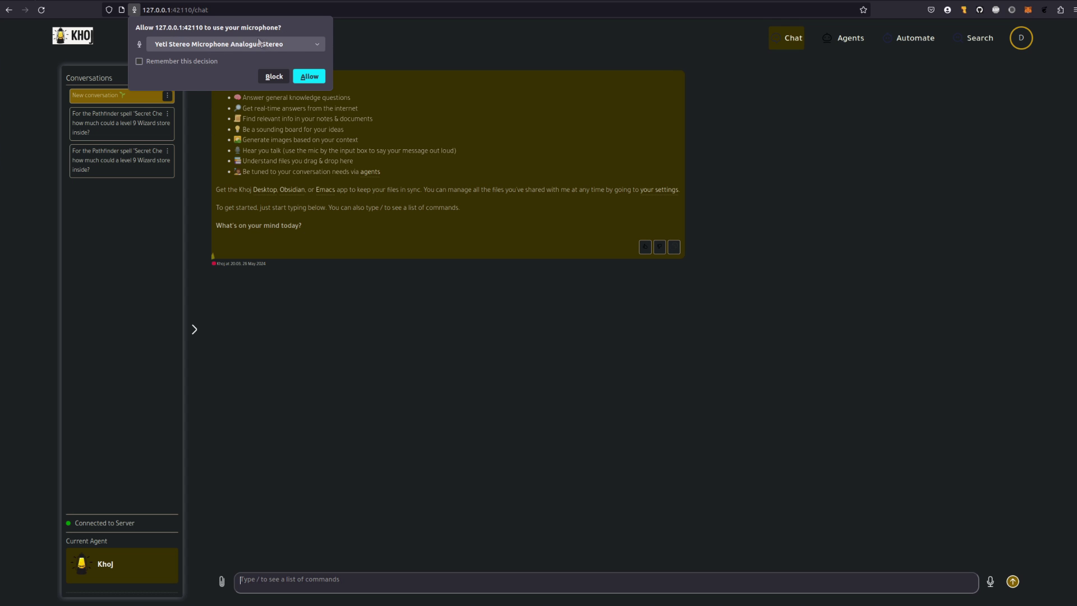
{"action": "left_click", "coordinate": [297, 76]}
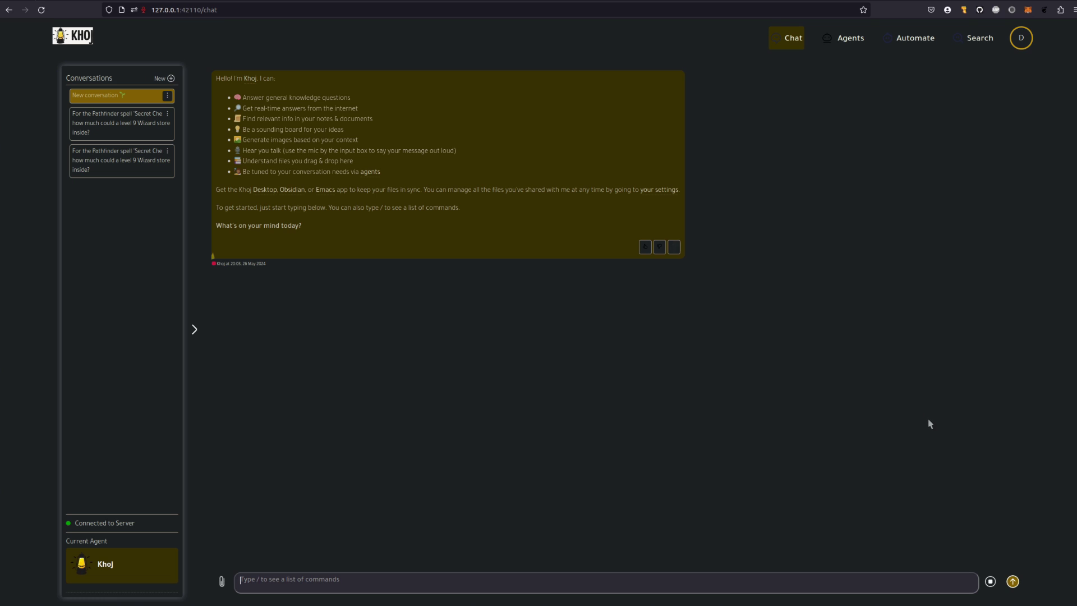
{"action": "left_click", "coordinate": [990, 581]}
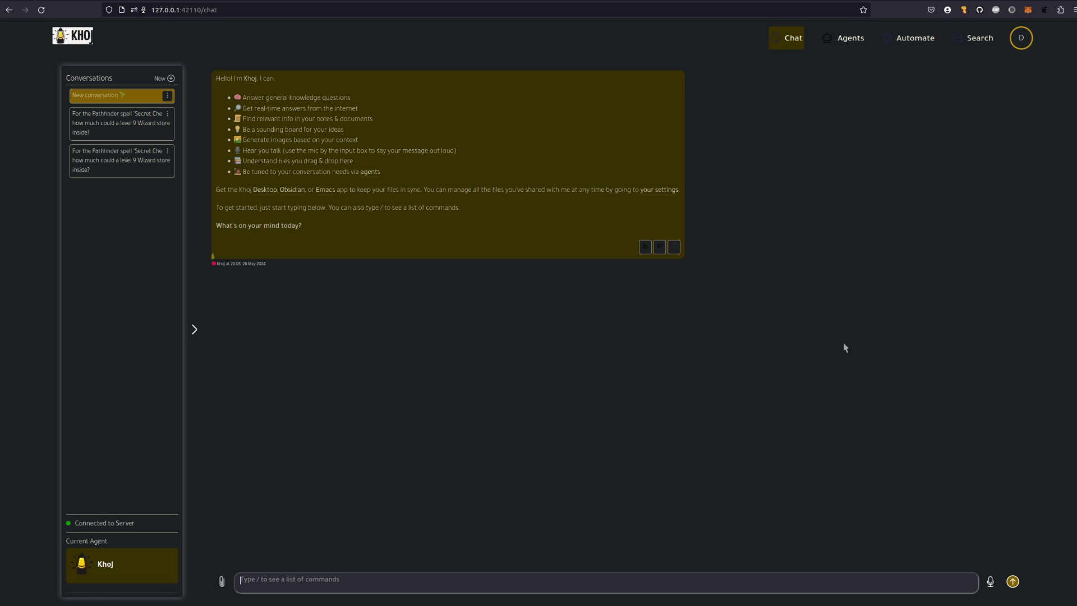